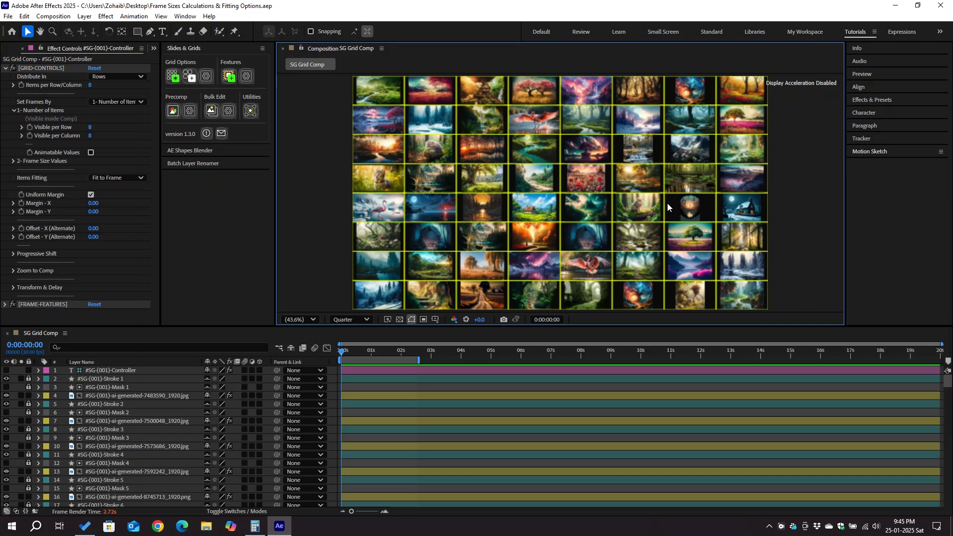
# Set Items Fitting to Fill the Frame on the grid controller.
pyautogui.click(121, 180)
pyautogui.click(128, 191)
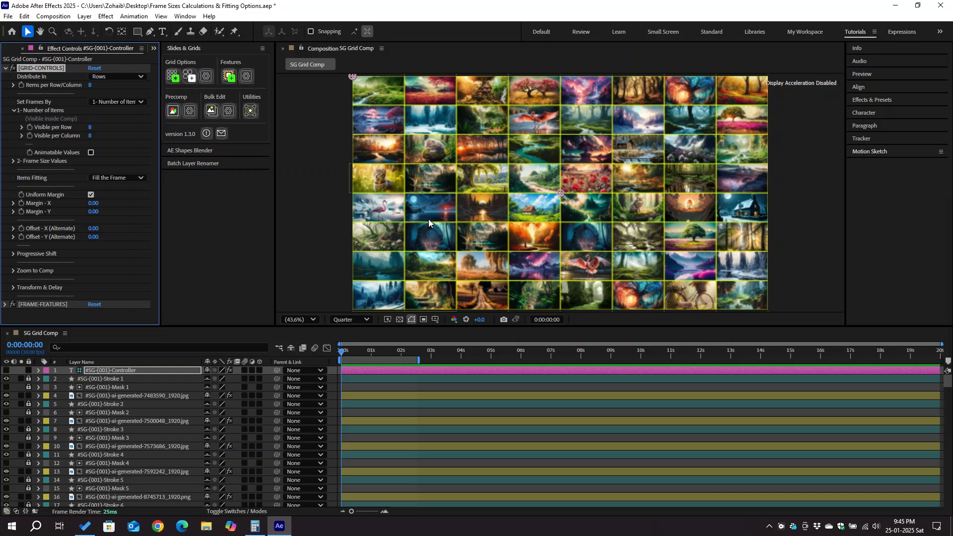
# Open the Frame Features settings and apply them with Add / Update.
pyautogui.click(247, 77)
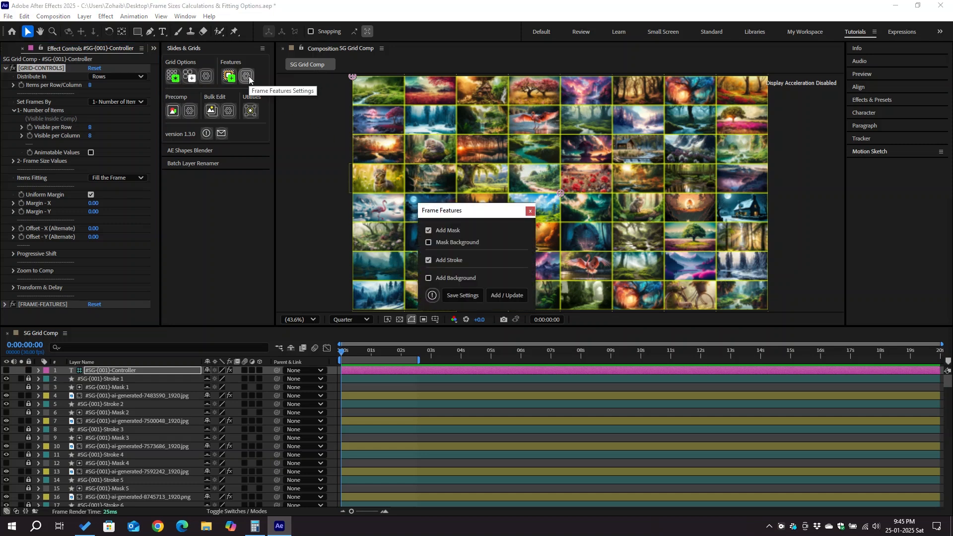
pyautogui.click(509, 296)
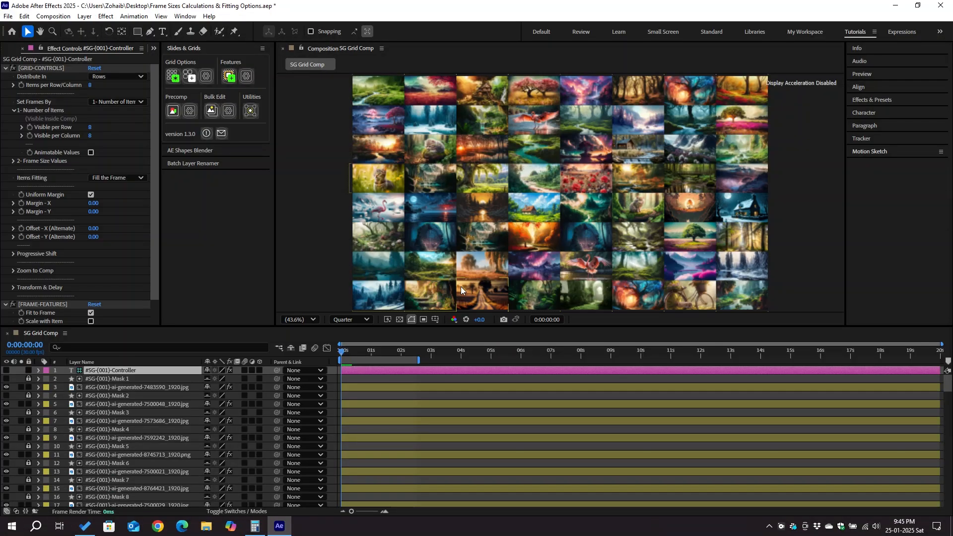
# Keep frames set by number of items and set Margin - X to 10.
pyautogui.click(122, 102)
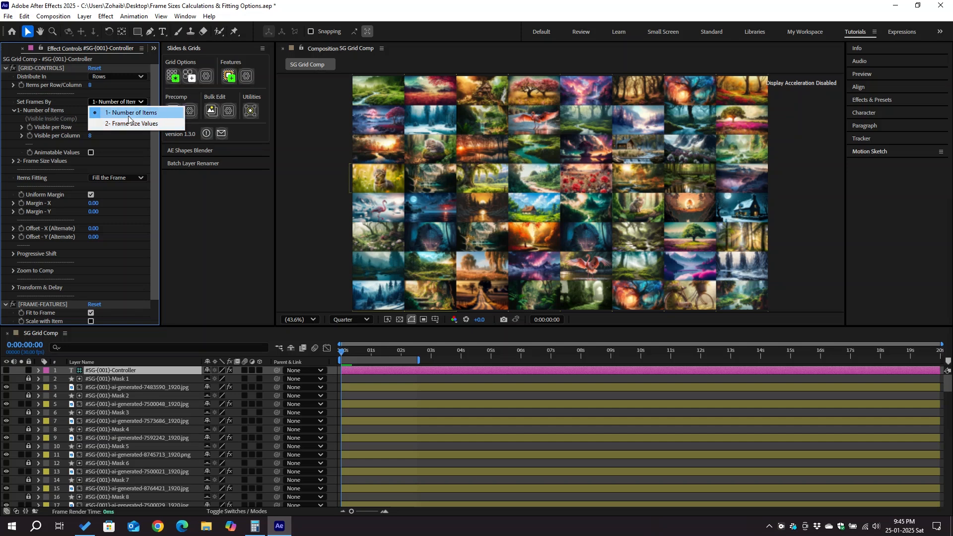
pyautogui.click(129, 113)
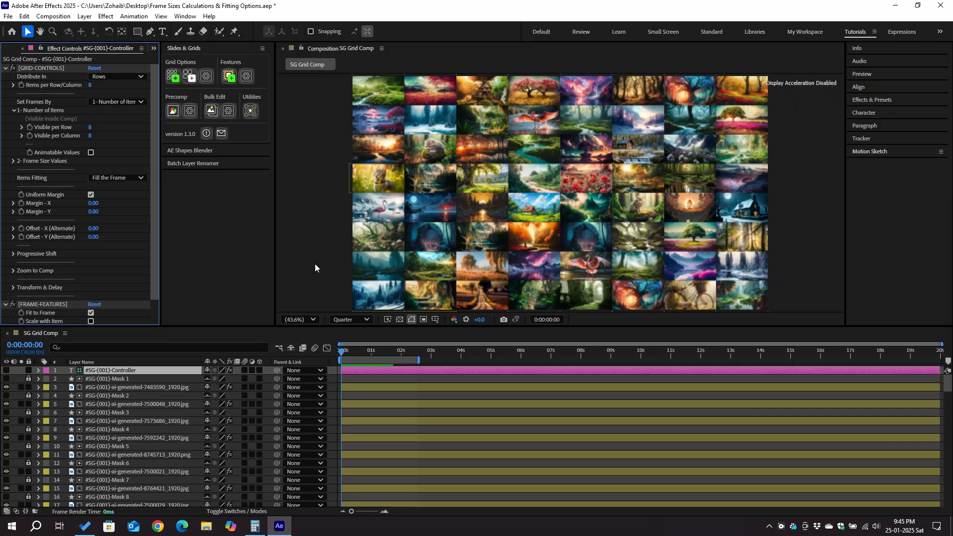
pyautogui.moveTo(103, 204); pyautogui.dragTo(106, 202)
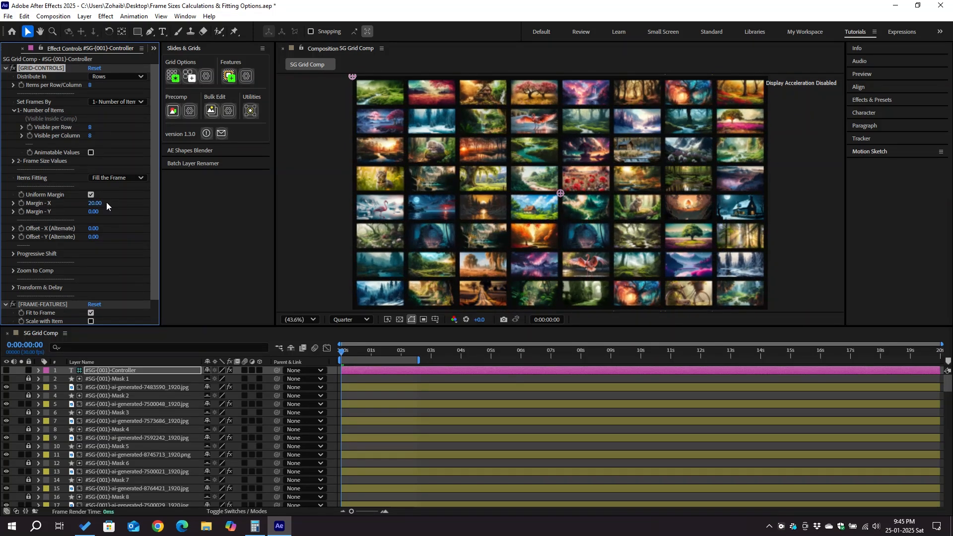
pyautogui.click(107, 201)
pyautogui.write('10')
pyautogui.press('Return')
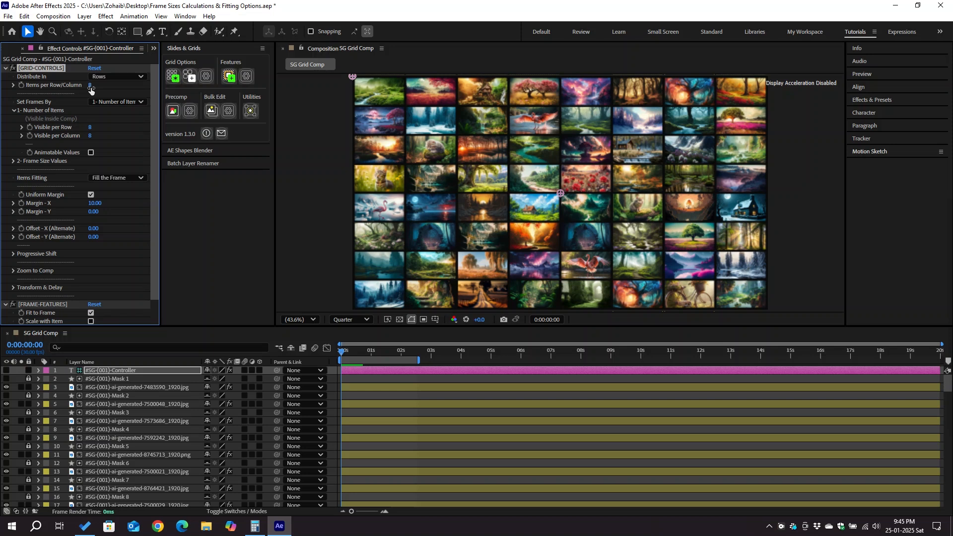
# Set Visible per Row to 10, leaving distribution by rows.
pyautogui.click(121, 78)
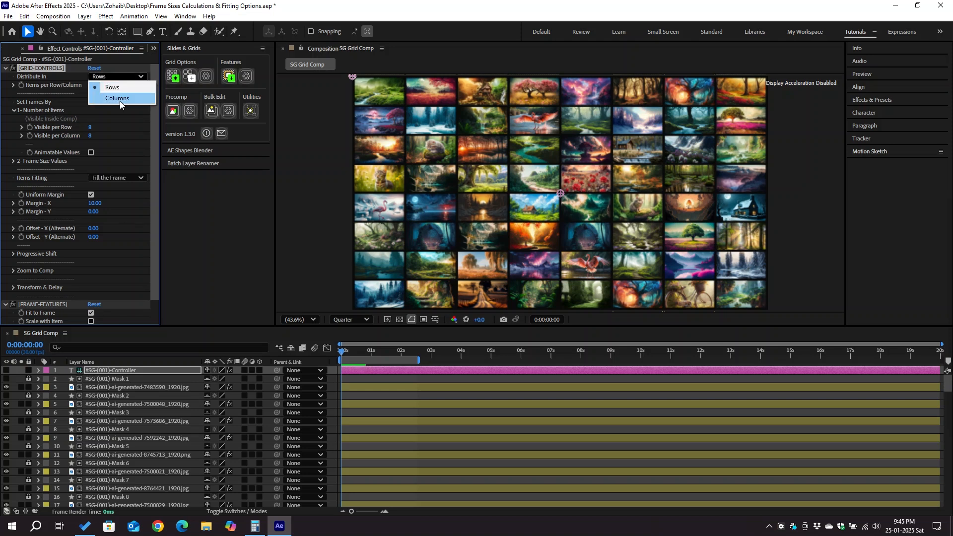
pyautogui.click(100, 132)
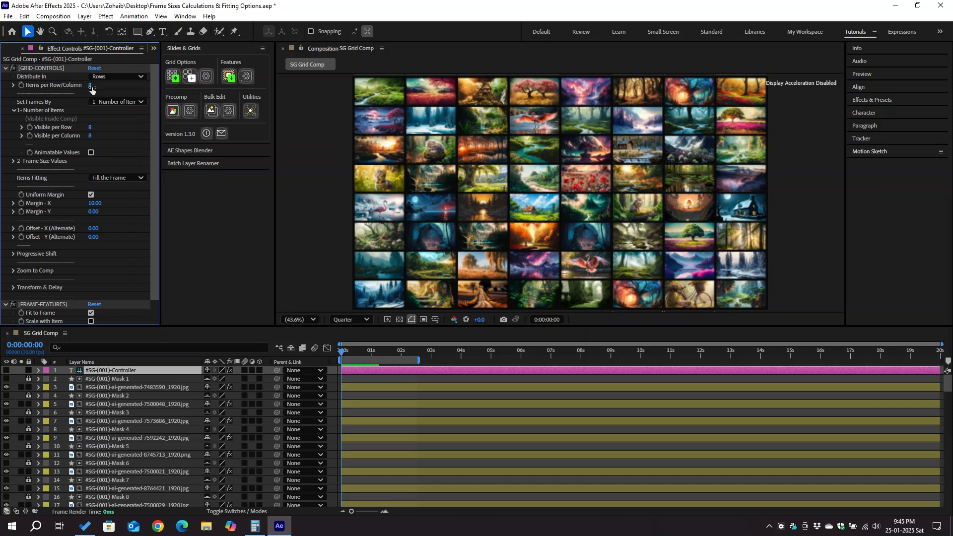
pyautogui.click(91, 128)
pyautogui.write('10')
pyautogui.press('Return')
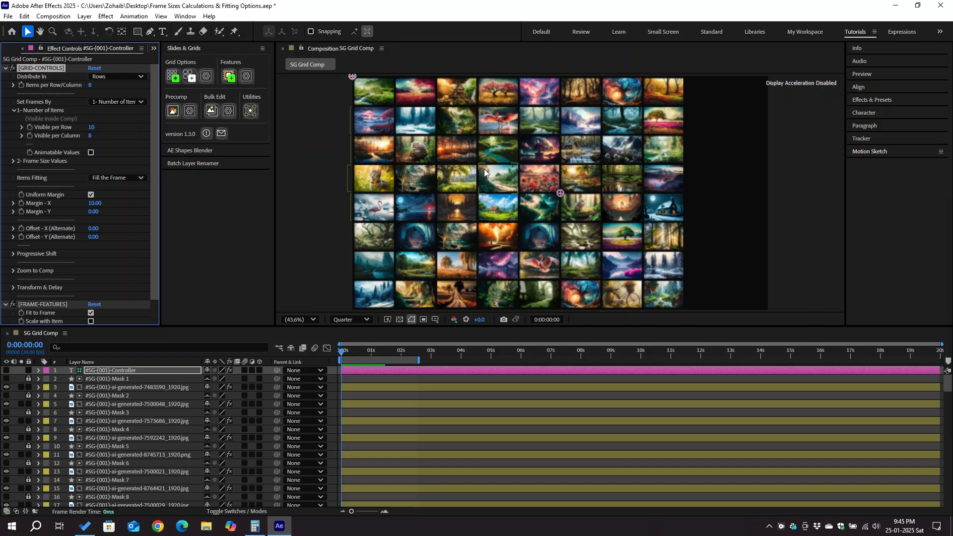
# Try Items per Row/Column at 10, then return it to 8.
pyautogui.click(91, 85)
pyautogui.write('10')
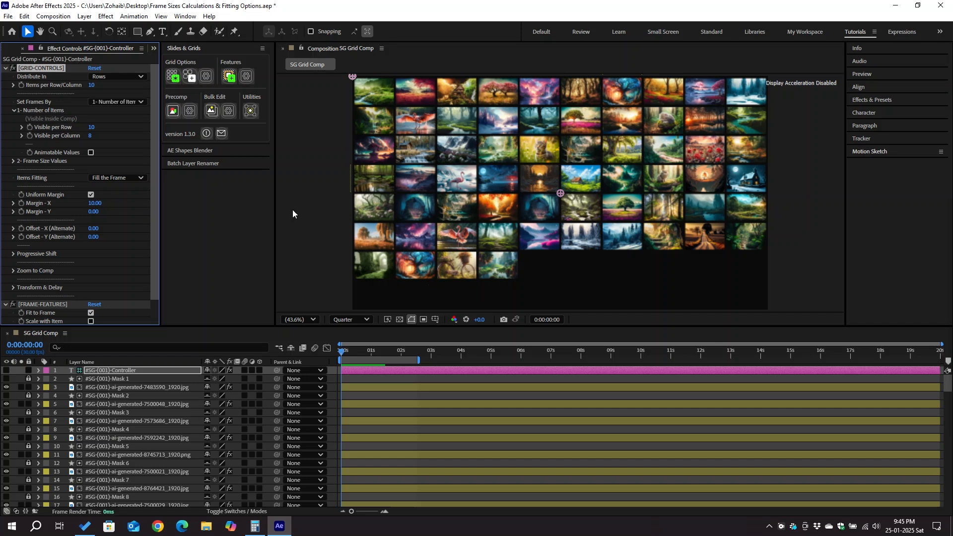
pyautogui.click(92, 85)
pyautogui.write('8')
pyautogui.press('Return')
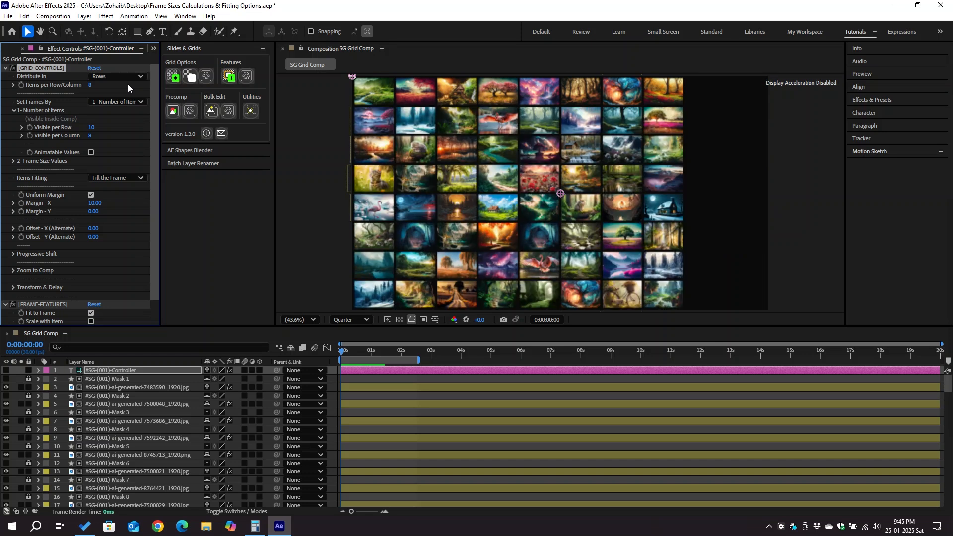
# Set the visible items per row to 4 and check the whole grid at a smaller zoom.
pyautogui.click(92, 127)
pyautogui.write('4')
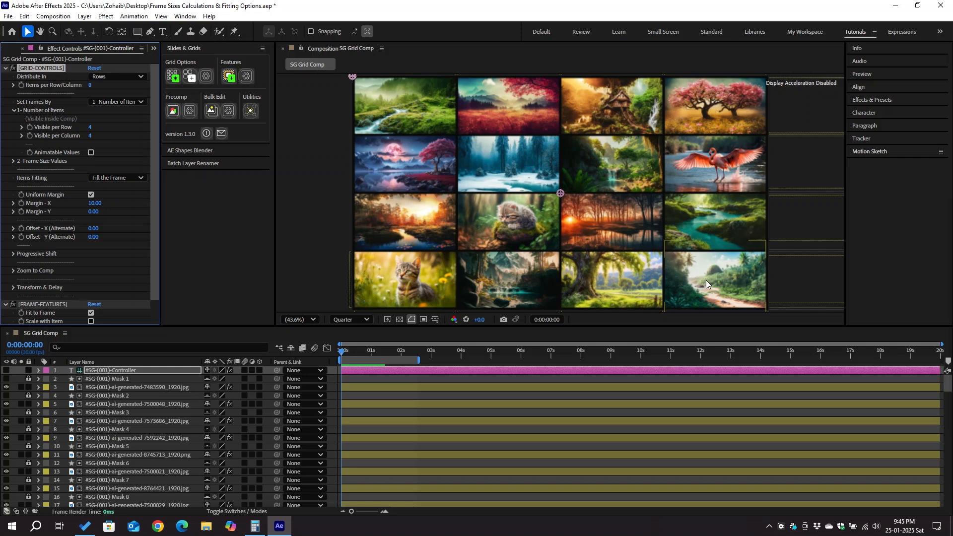
pyautogui.press(',')
pyautogui.press(',')
pyautogui.press(',')
pyautogui.press(',')
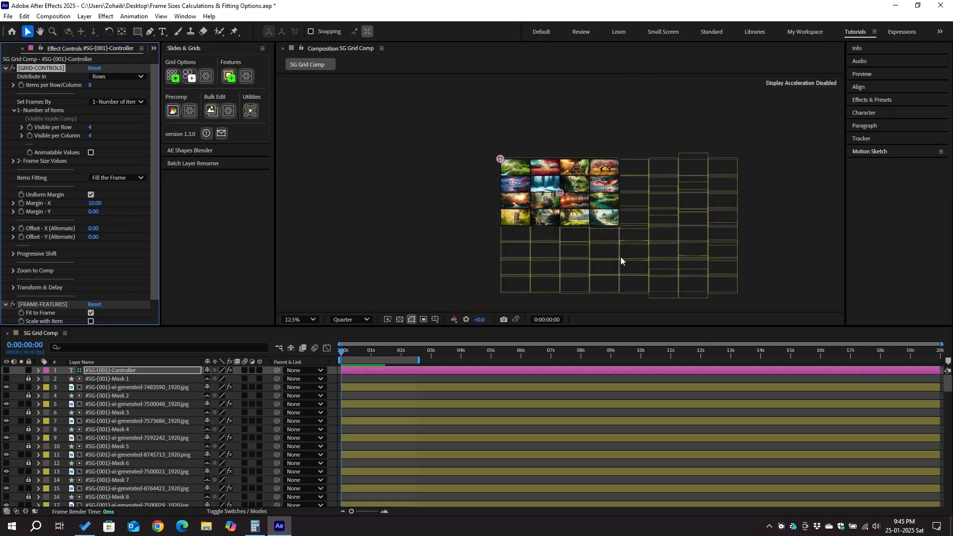
pyautogui.hotkey('shift', '/')
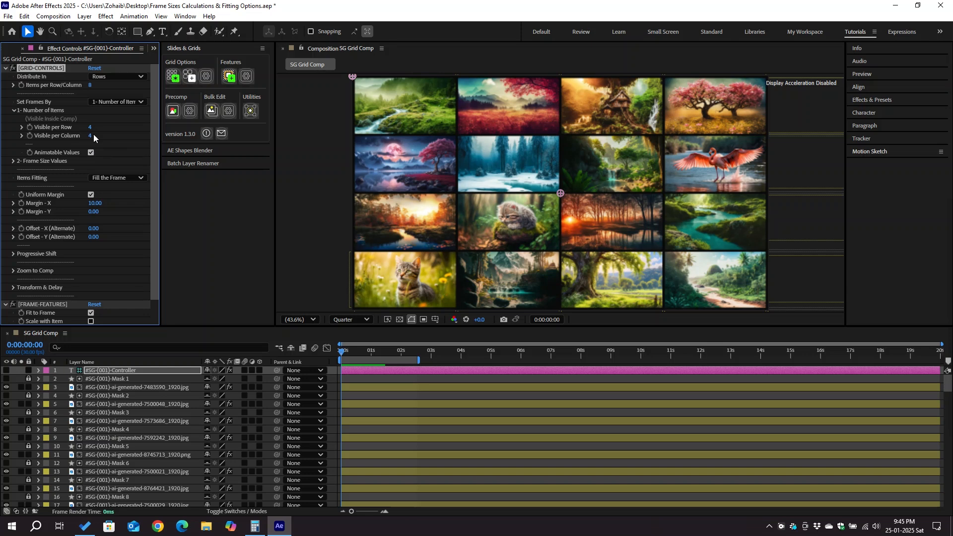
# Set the visible items per row and column to 3.
pyautogui.click(91, 129)
pyautogui.write('3')
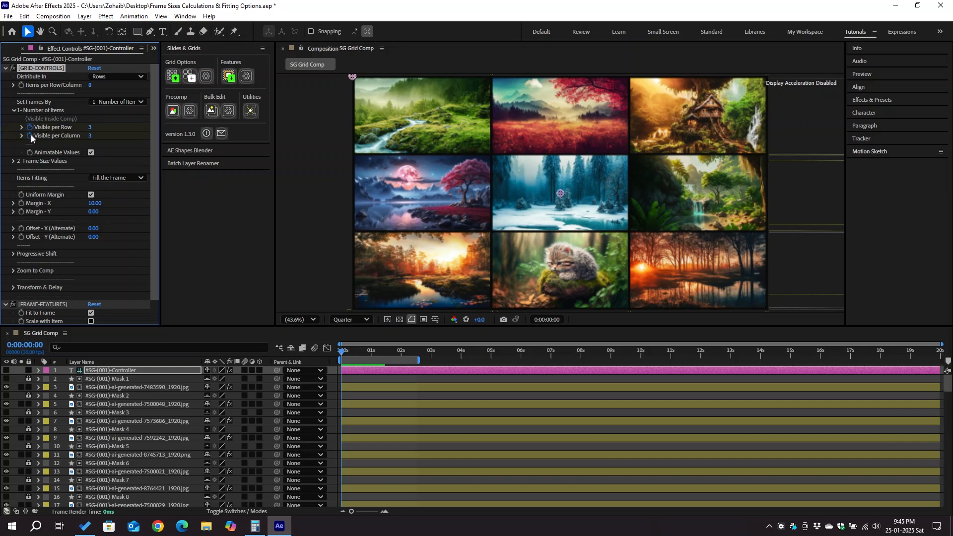
# At 2 seconds, keyframe Visible per Row to 8 and Visible per Column to 4.
pyautogui.click(401, 352)
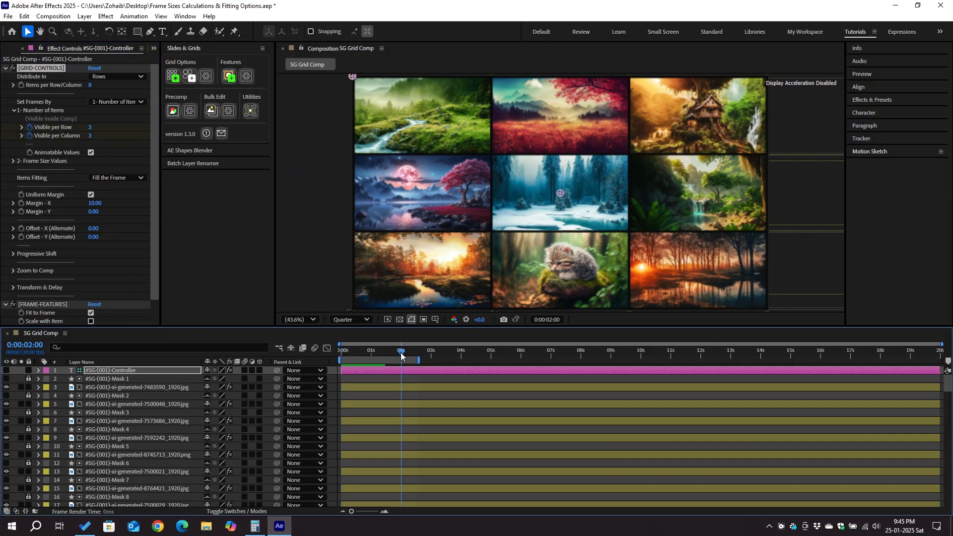
pyautogui.press('u')
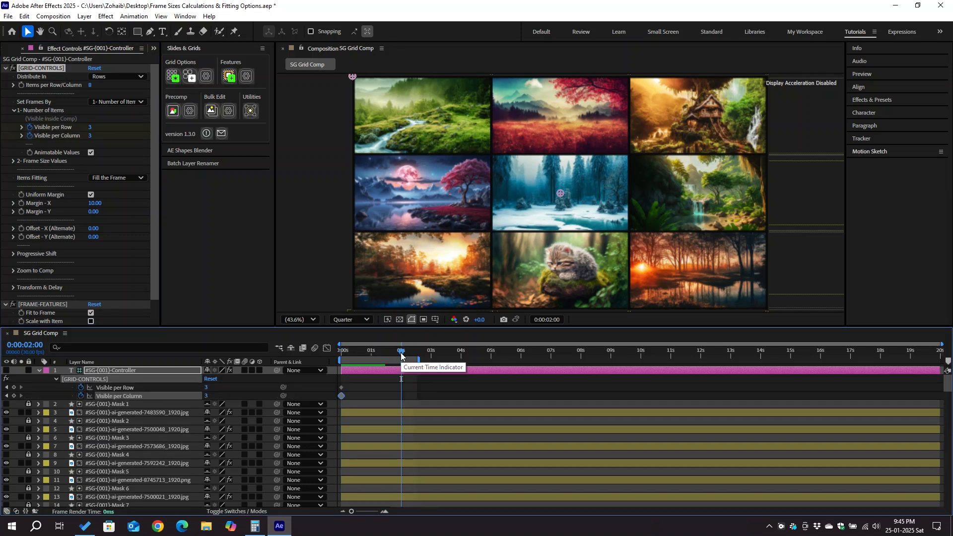
pyautogui.click(13, 387)
pyautogui.click(13, 396)
pyautogui.click(206, 387)
pyautogui.write('8')
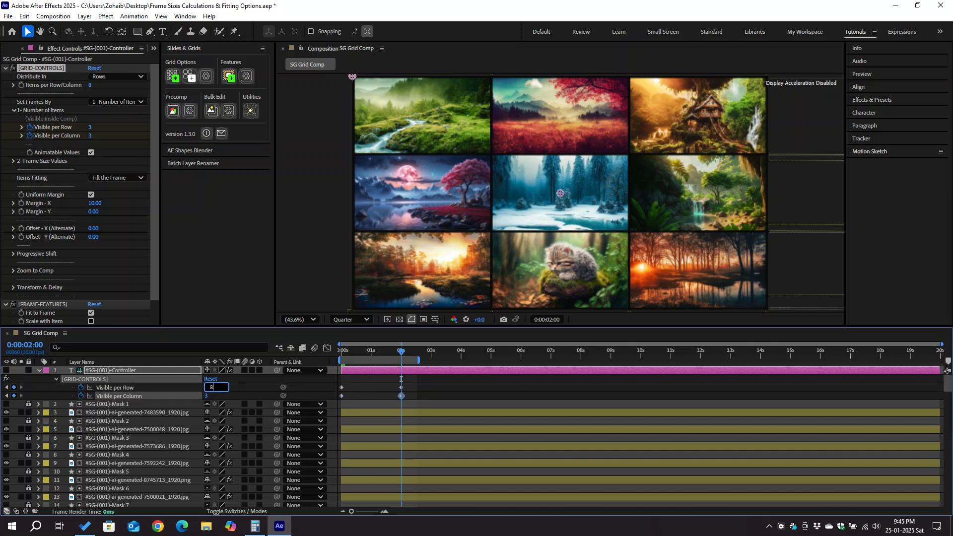
pyautogui.press('Tab')
pyautogui.write('4')
pyautogui.press('Return')
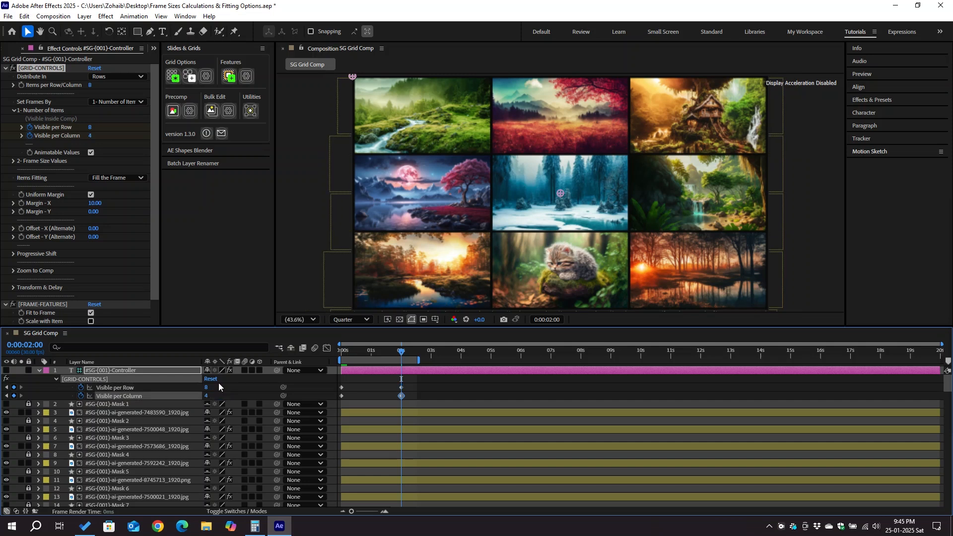
# Select the row and column keyframes and inspect their curves in the graph editor.
pyautogui.moveTo(415, 385); pyautogui.dragTo(341, 399)
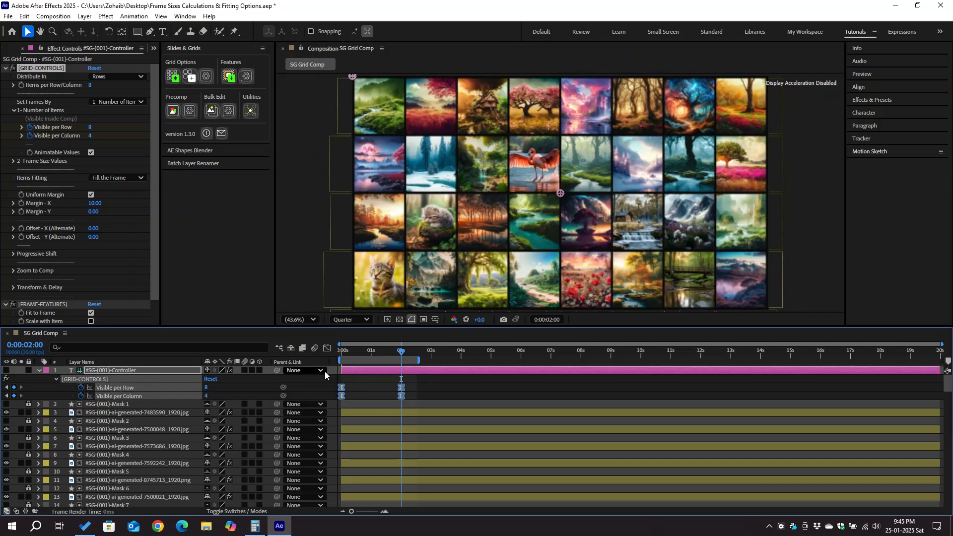
pyautogui.click(326, 348)
pyautogui.moveTo(418, 470); pyautogui.dragTo(357, 482)
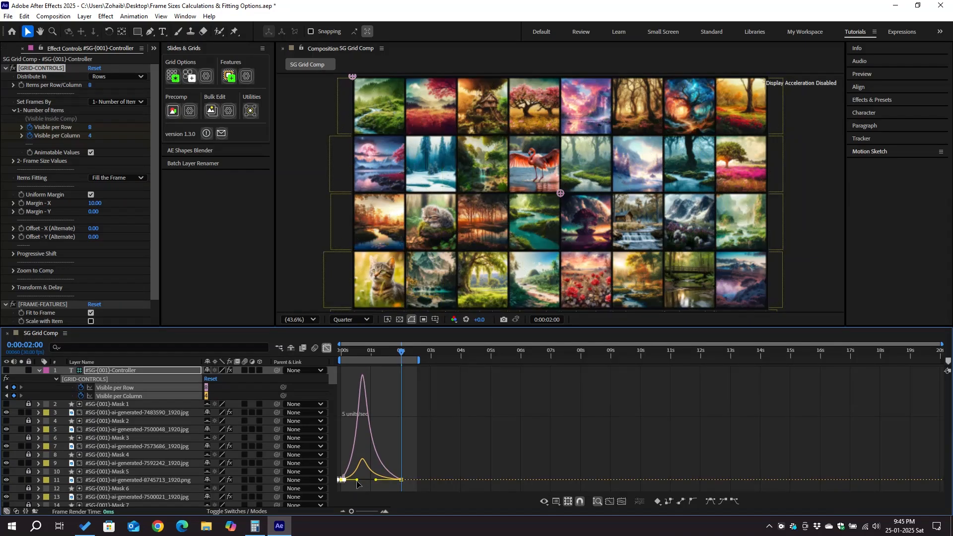
pyautogui.click(326, 348)
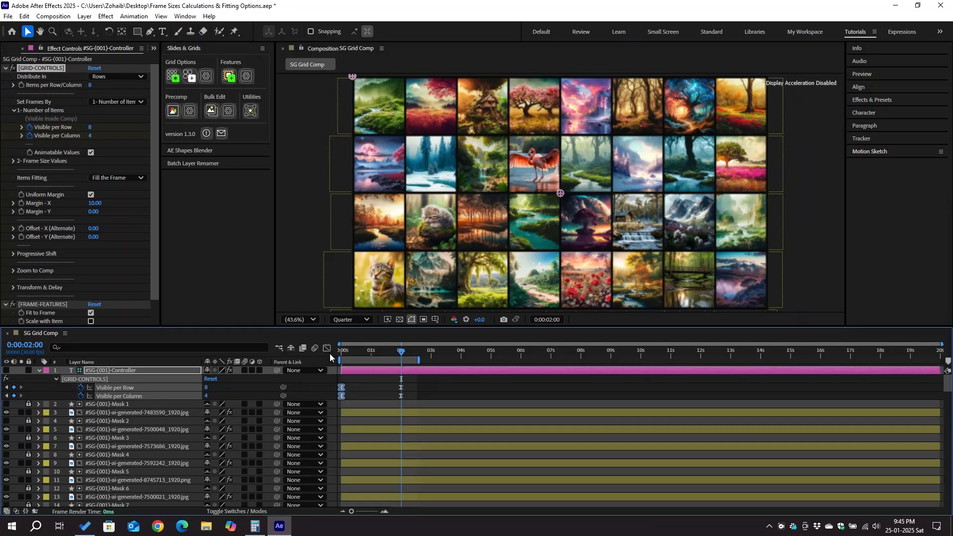
# Turn off Animatable Values and preview the grid animation.
pyautogui.press('space')
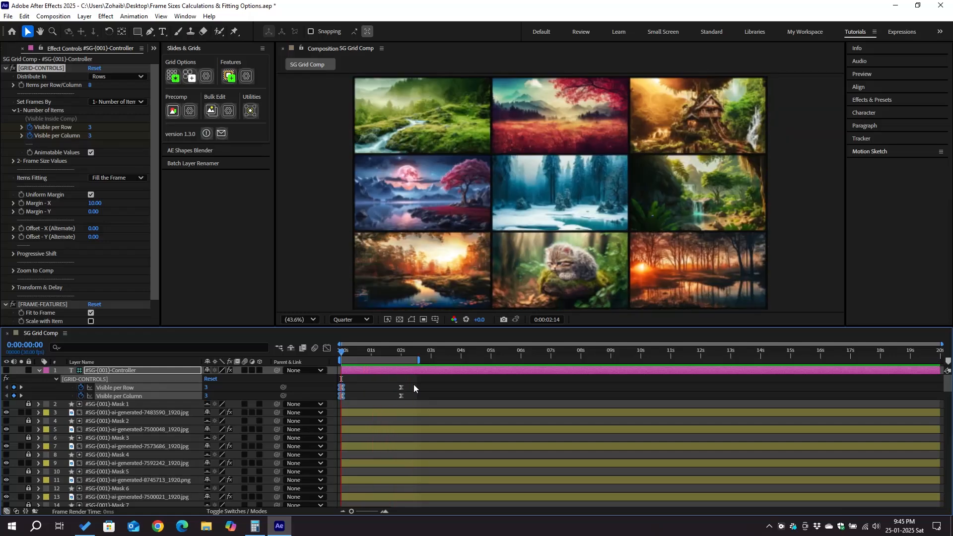
pyautogui.press('space')
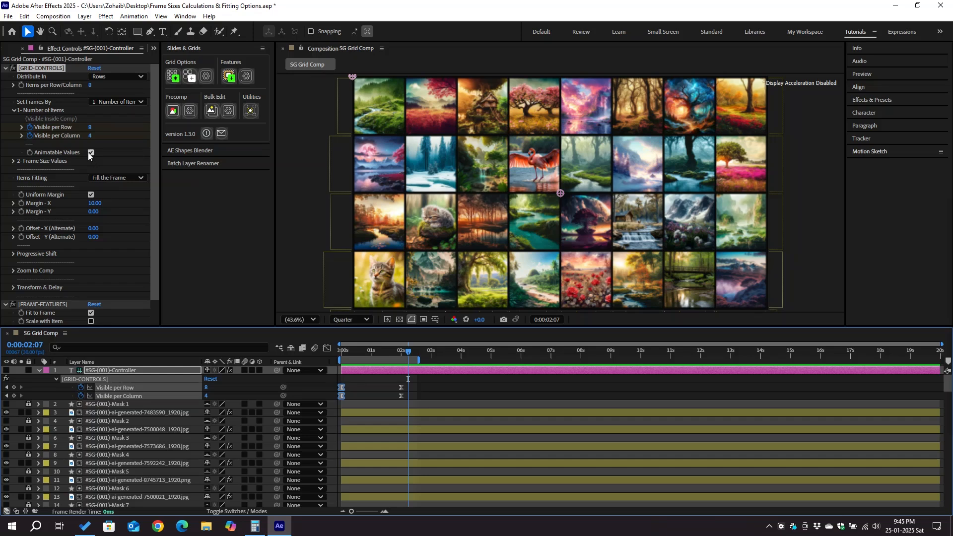
pyautogui.click(90, 153)
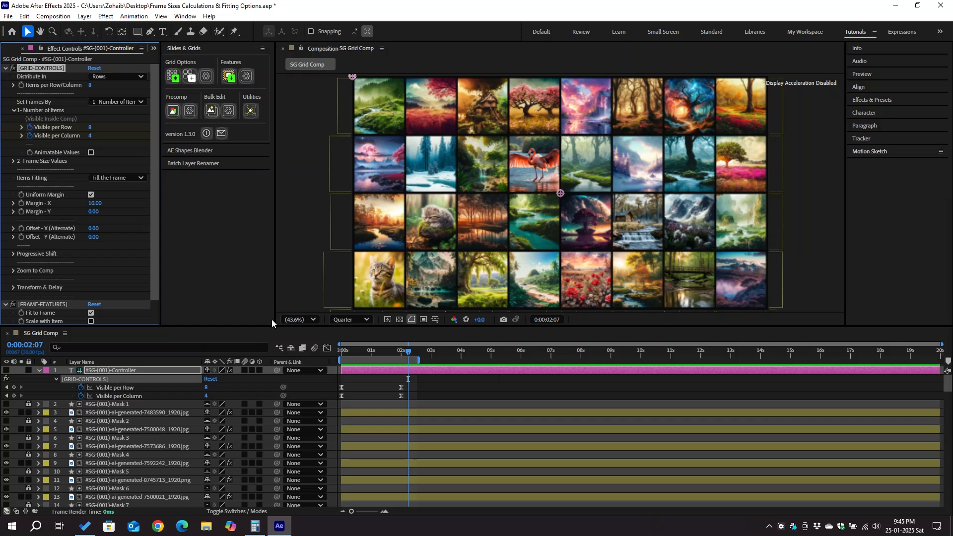
pyautogui.press('space')
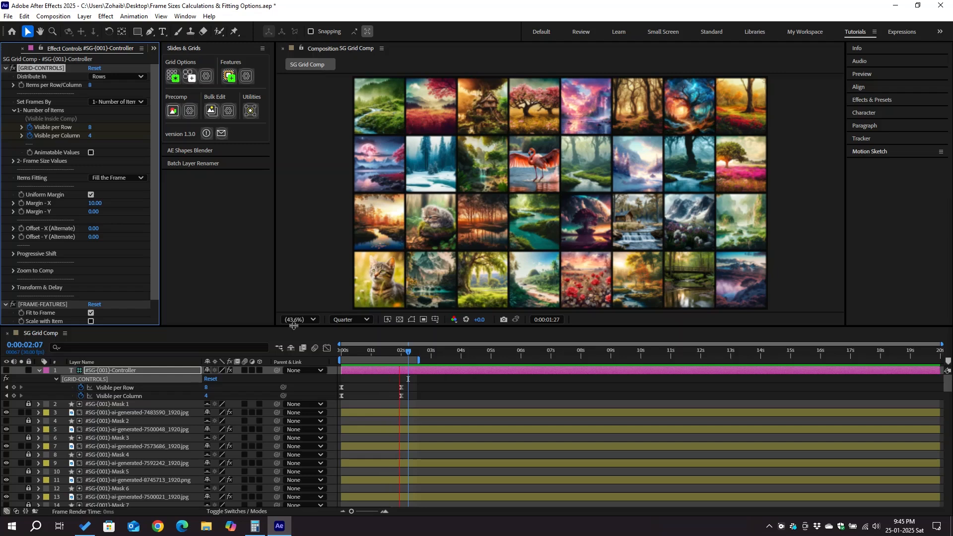
pyautogui.press('space')
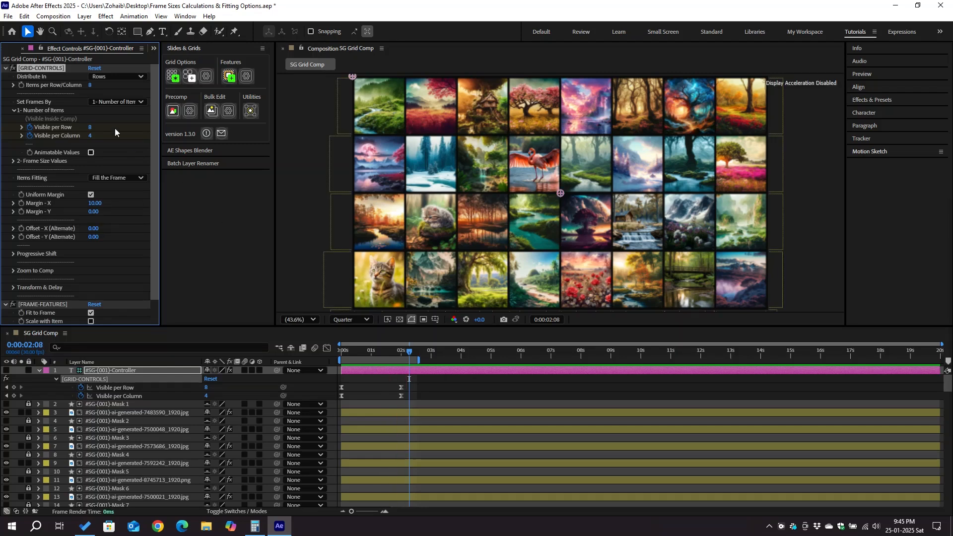
# Open the SG Grid Comp - Animation composition and preview it.
pyautogui.click(7, 49)
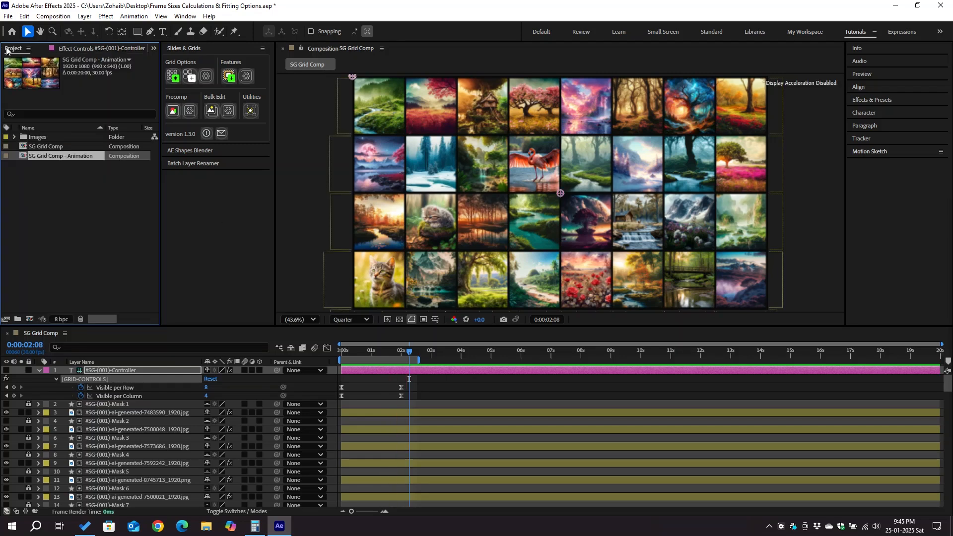
pyautogui.doubleClick(59, 156)
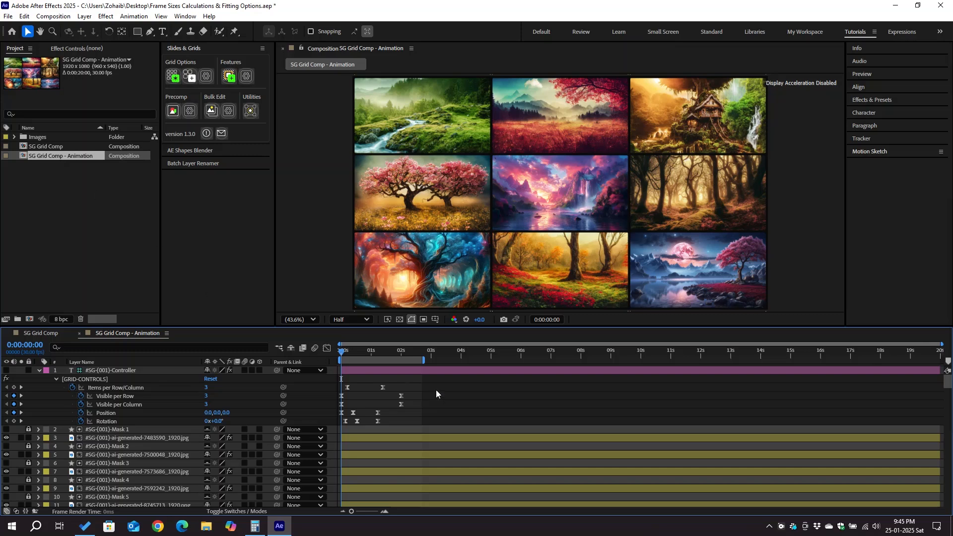
pyautogui.press('space')
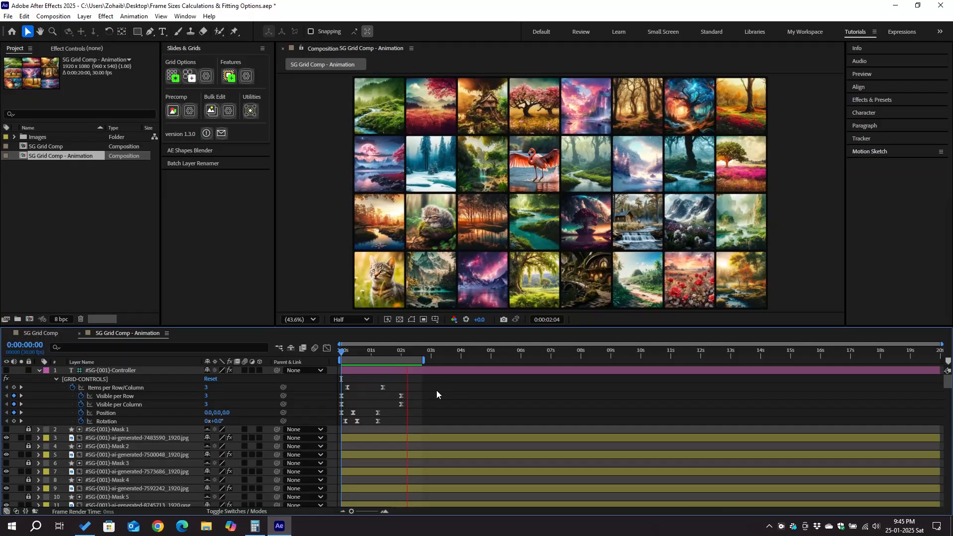
pyautogui.press('space')
# Inspect the Visible per Row and Visible per Column keyframes at 0 and 2 seconds.
pyautogui.moveTo(432, 385); pyautogui.dragTo(339, 408)
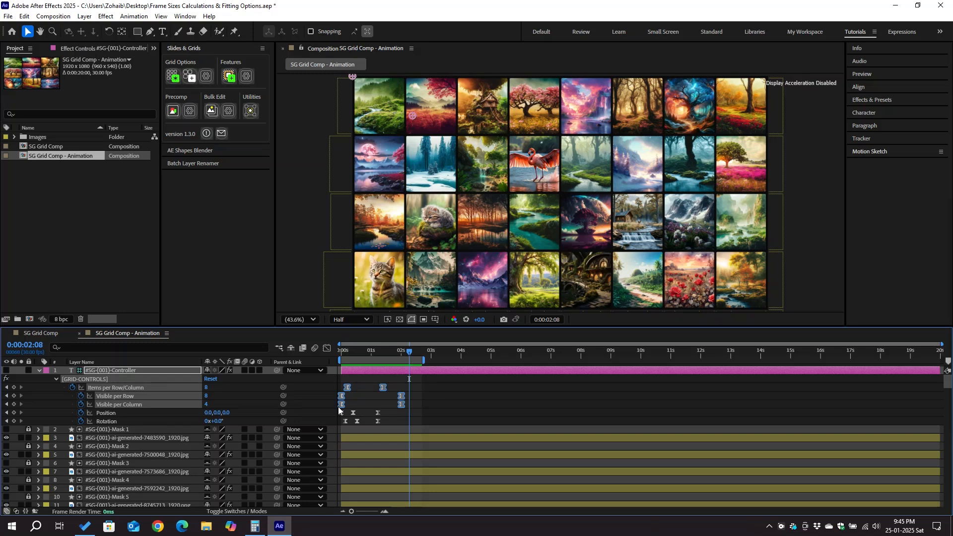
pyautogui.click(366, 350)
pyautogui.click(341, 356)
pyautogui.moveTo(347, 397); pyautogui.dragTo(337, 410)
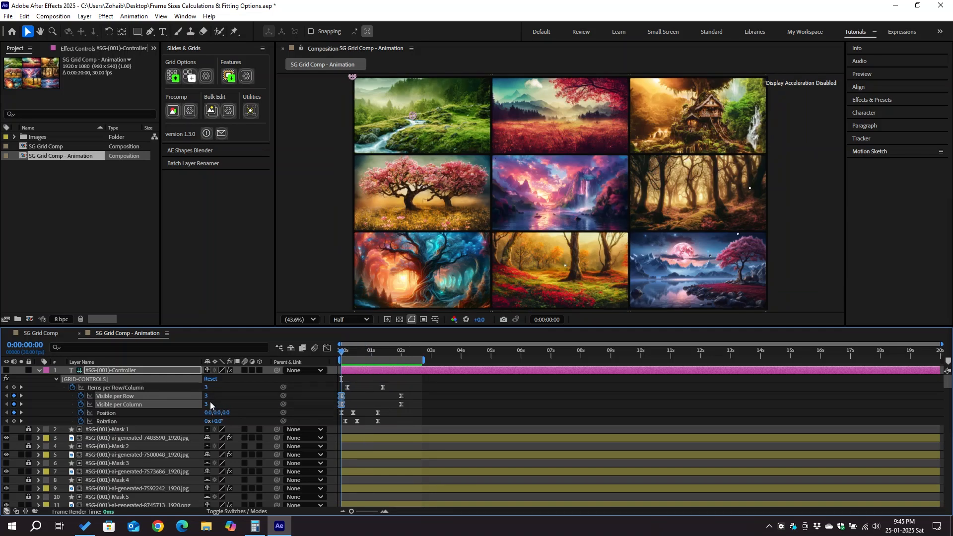
pyautogui.click(402, 353)
pyautogui.moveTo(411, 395); pyautogui.dragTo(399, 406)
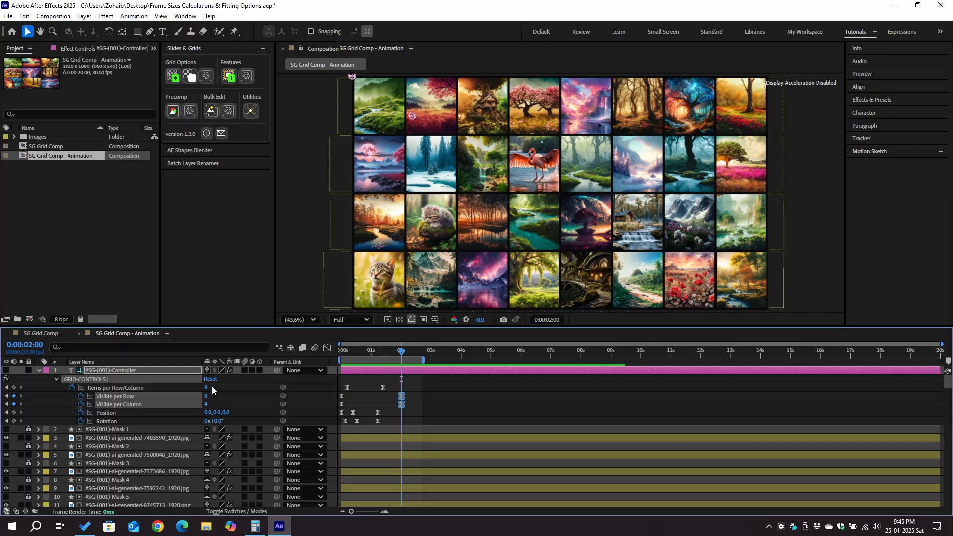
pyautogui.click(342, 351)
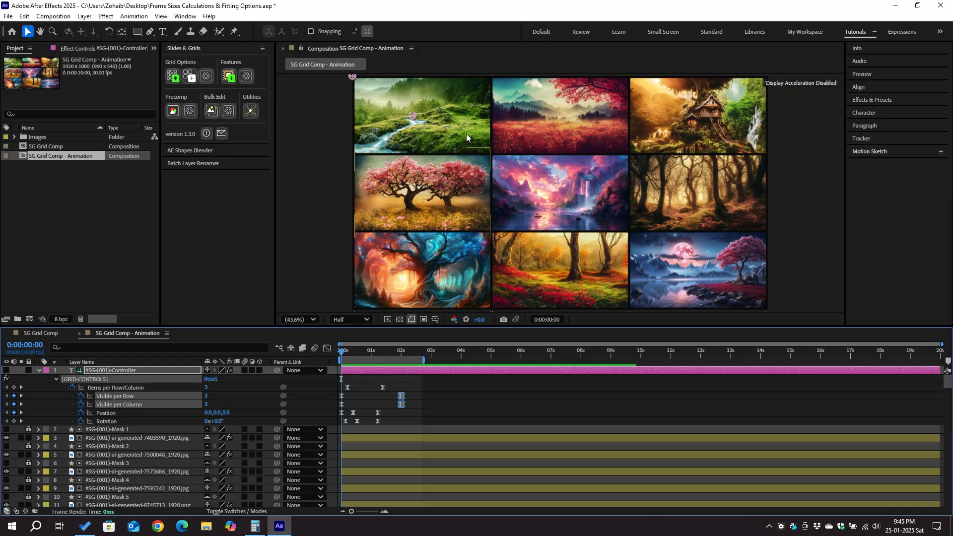
# Scrub to 2 seconds and inspect the Items per Row/Column and Position keyframes on the controller.
pyautogui.moveTo(344, 357); pyautogui.dragTo(402, 354)
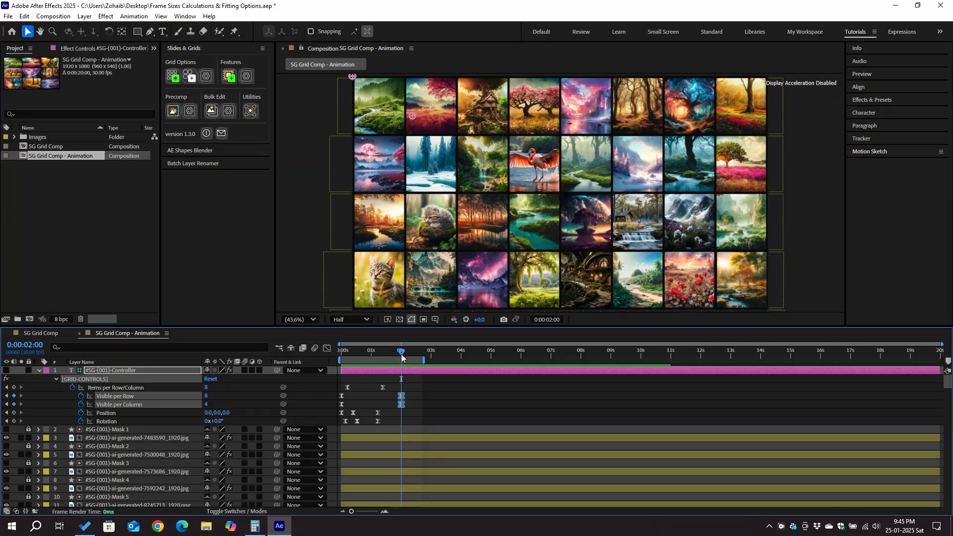
pyautogui.moveTo(395, 387); pyautogui.dragTo(344, 392)
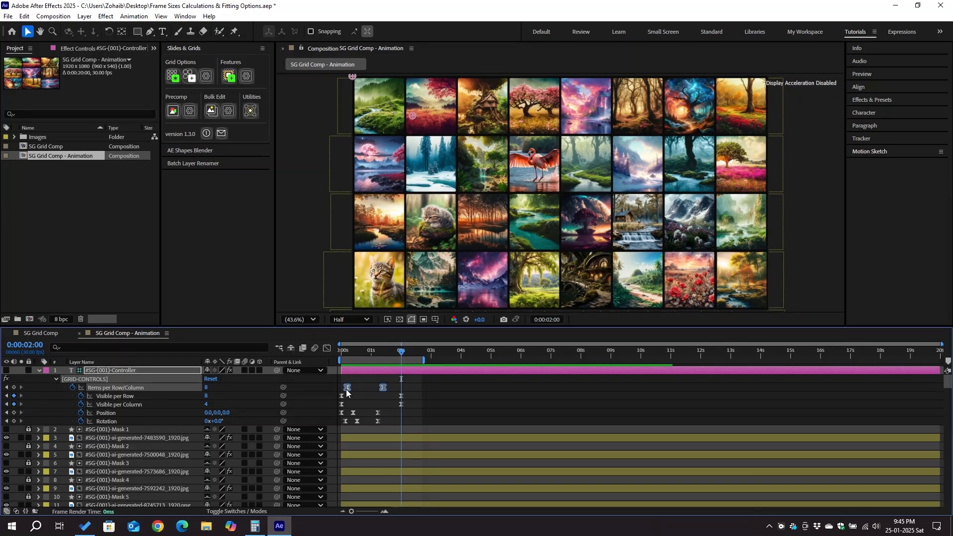
pyautogui.moveTo(385, 387)
pyautogui.click(378, 413)
pyautogui.moveTo(344, 416); pyautogui.dragTo(342, 417)
pyautogui.moveTo(342, 415)
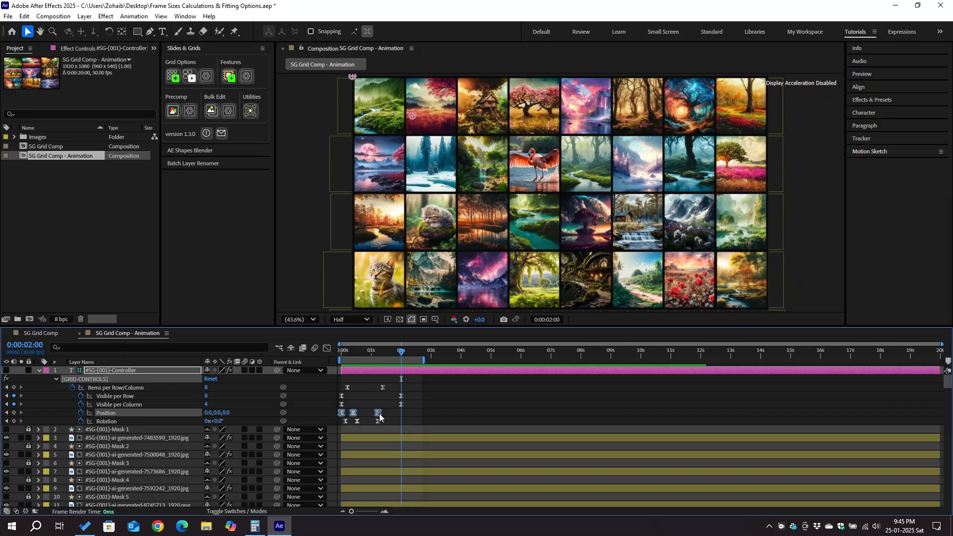
pyautogui.moveTo(380, 413)
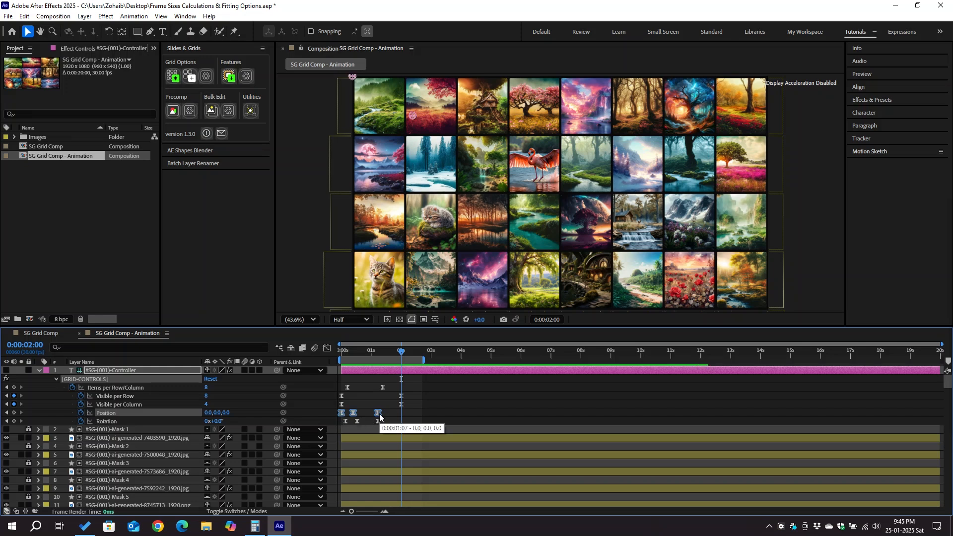
# Scrub through the start of the animation and inspect the Position and Rotation keyframes.
pyautogui.click(354, 352)
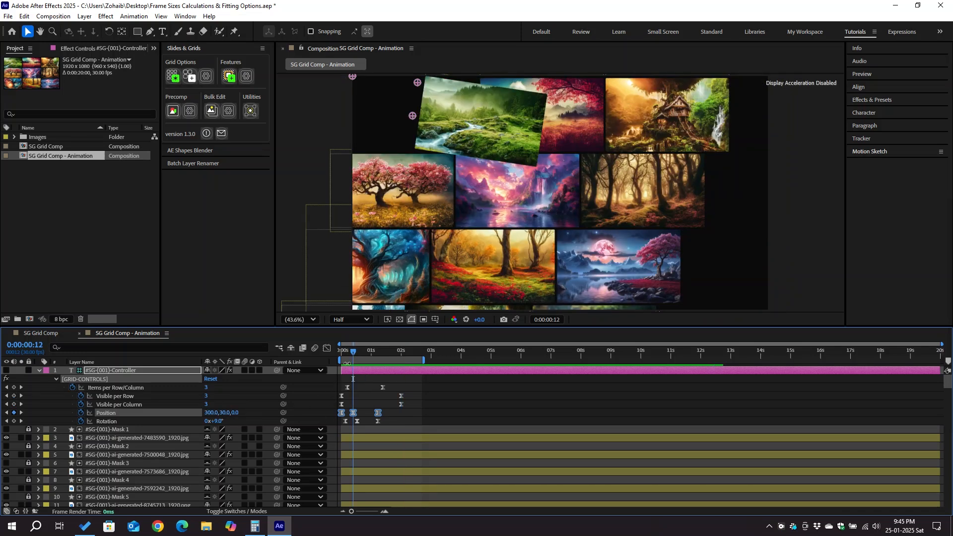
pyautogui.click(358, 353)
pyautogui.click(358, 422)
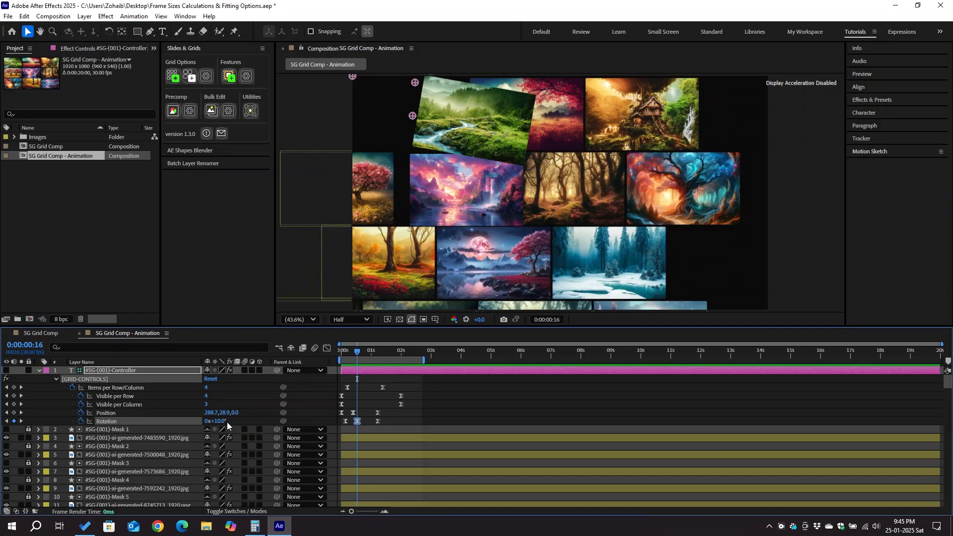
pyautogui.moveTo(390, 416); pyautogui.dragTo(336, 425)
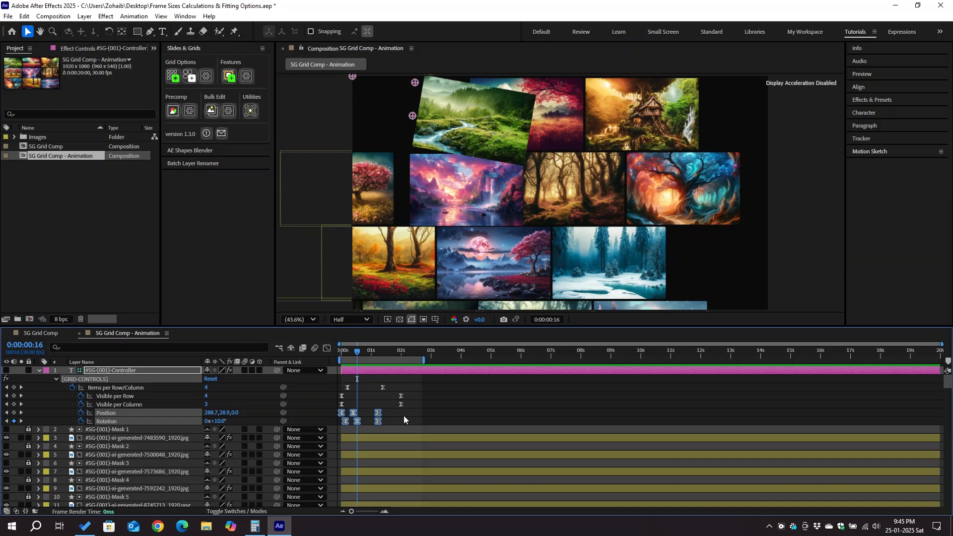
# Open the controller's effect controls, expand Transform & Delay, and preview the animation.
pyautogui.click(111, 48)
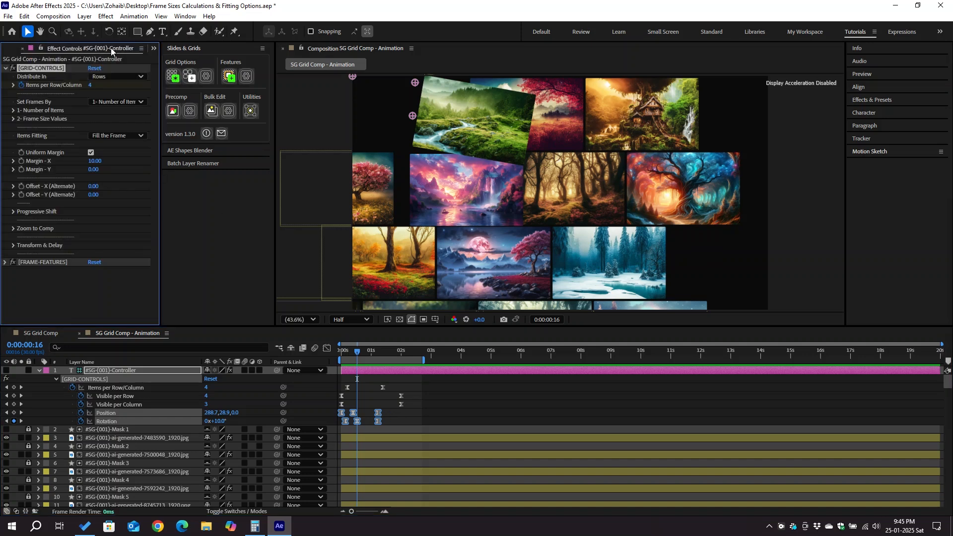
pyautogui.click(18, 245)
pyautogui.scroll(-5, 19, 245)
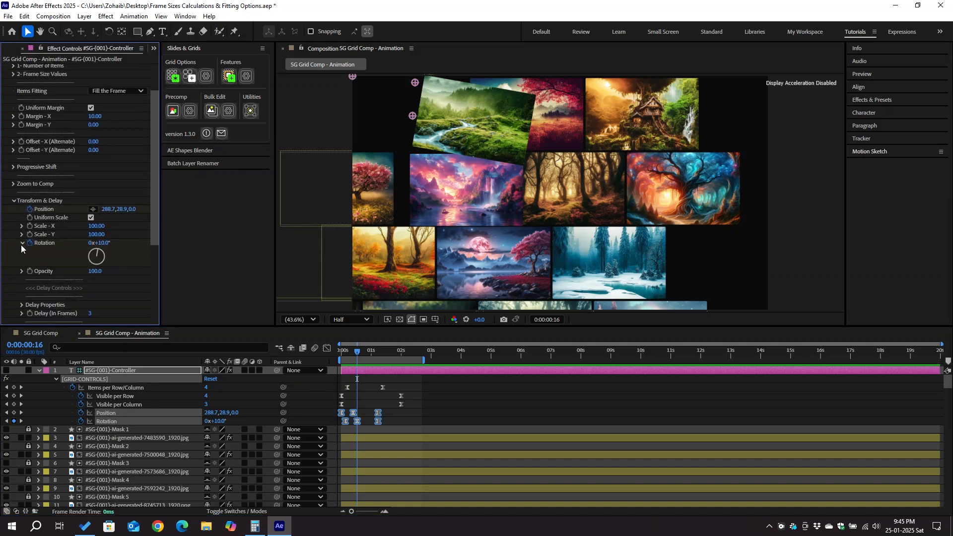
pyautogui.scroll(-1, 30, 245)
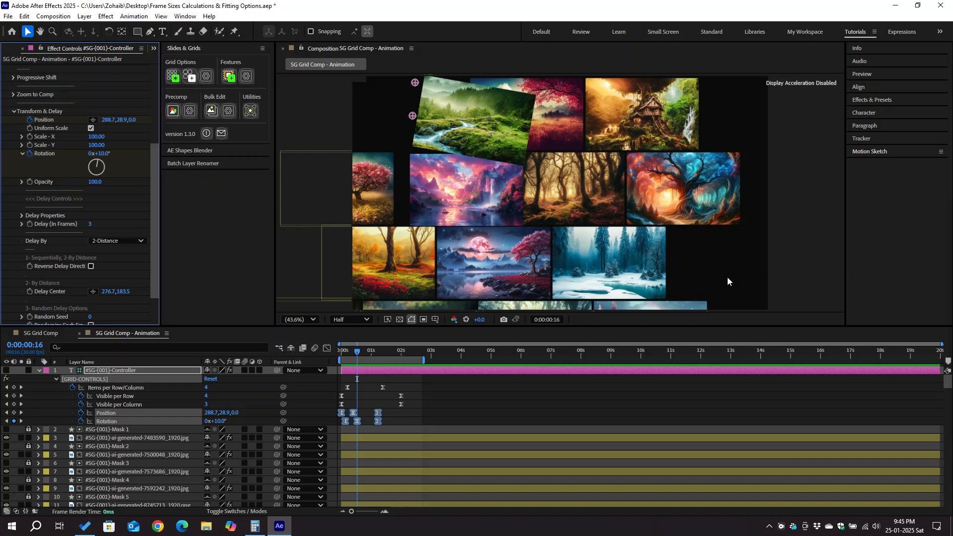
pyautogui.press('space')
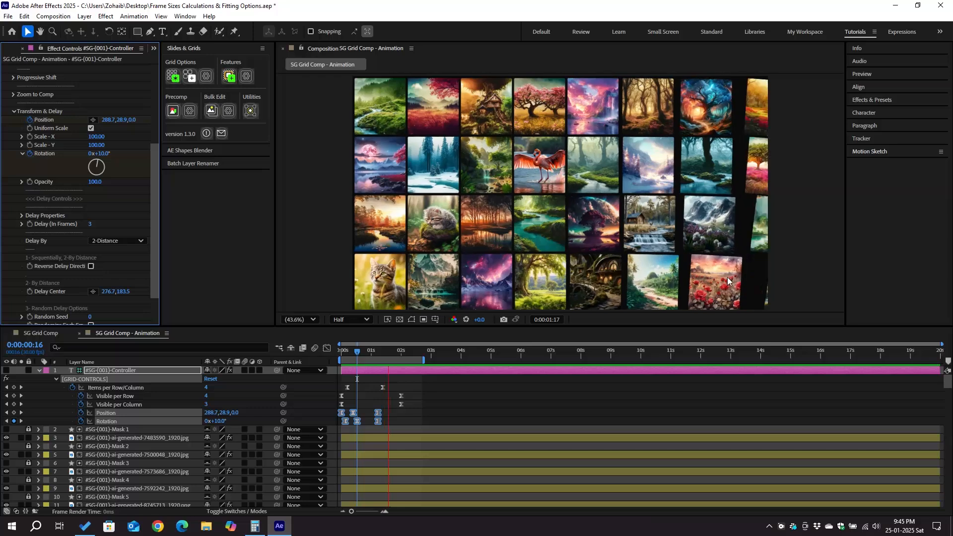
pyautogui.press('space')
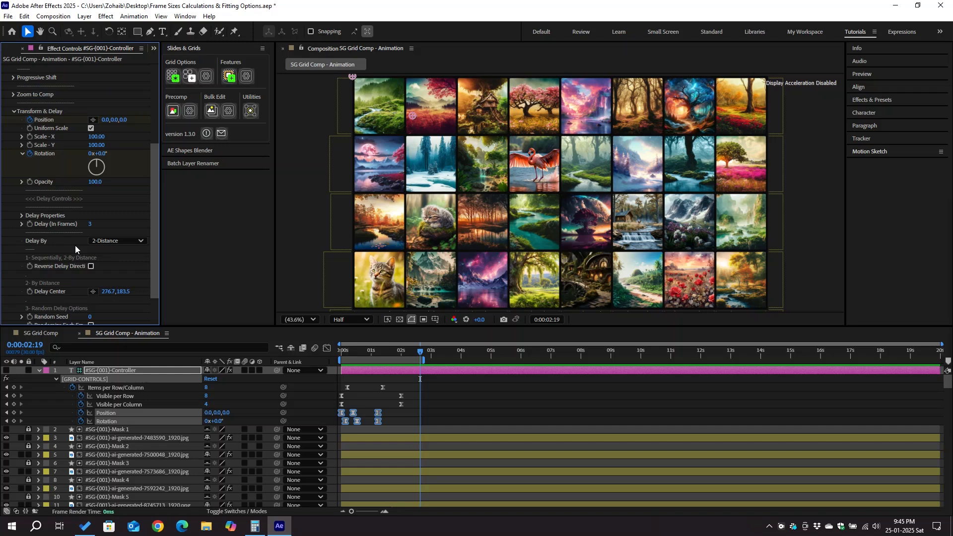
# Switch to SG Grid Comp, select the controller, and set Set Frames By to 2- Frame Size Values.
pyautogui.click(77, 334)
pyautogui.click(99, 371)
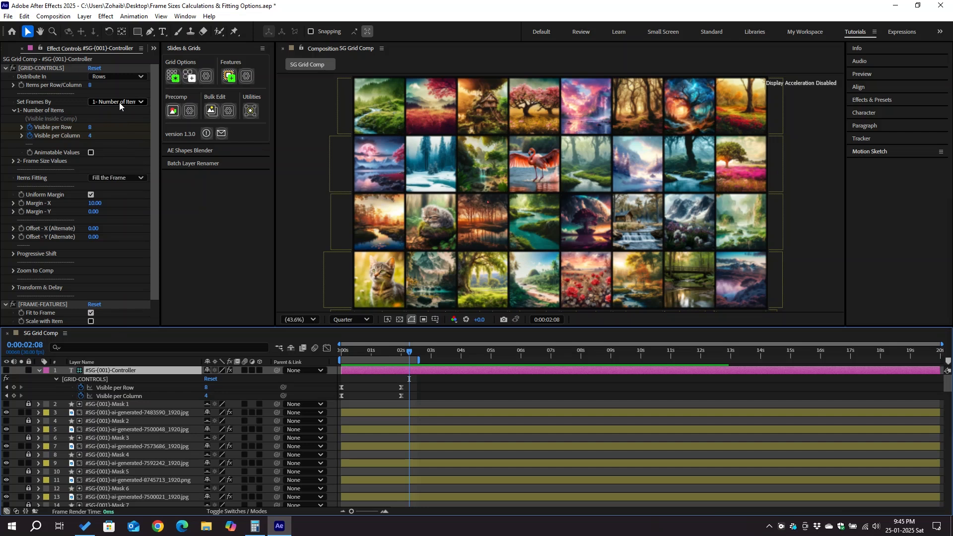
pyautogui.click(119, 102)
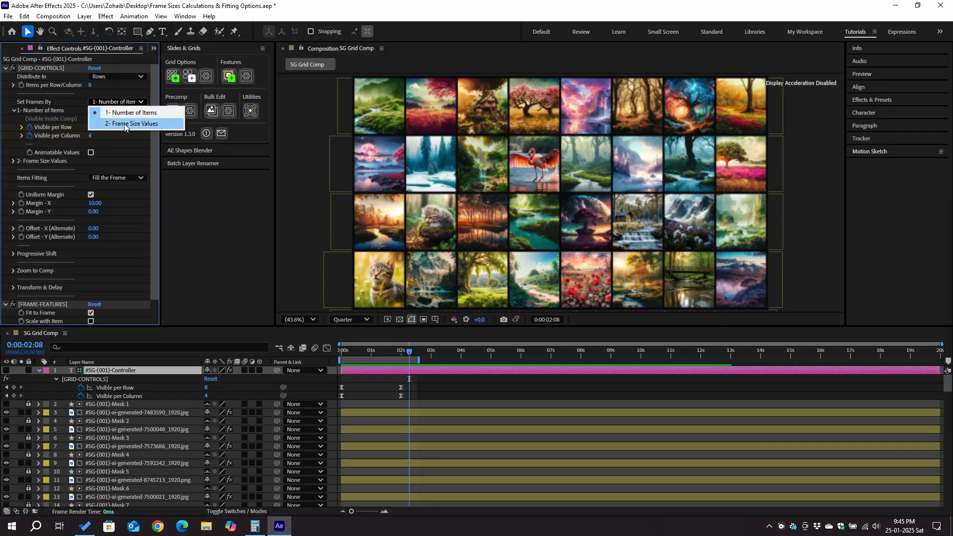
pyautogui.click(125, 124)
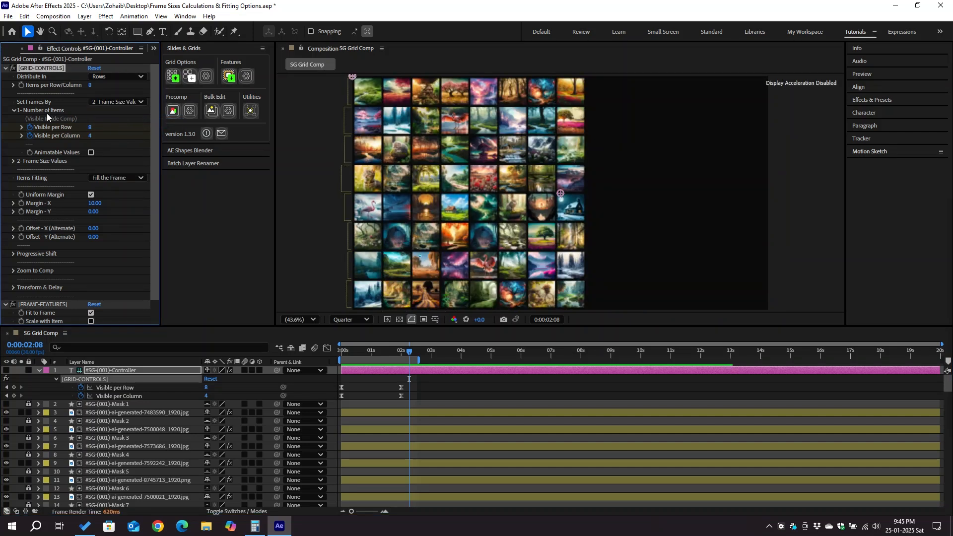
# Expand Frame Size Values and set Grid Fitting (to Comp) to No Fitting.
pyautogui.click(15, 110)
pyautogui.click(13, 119)
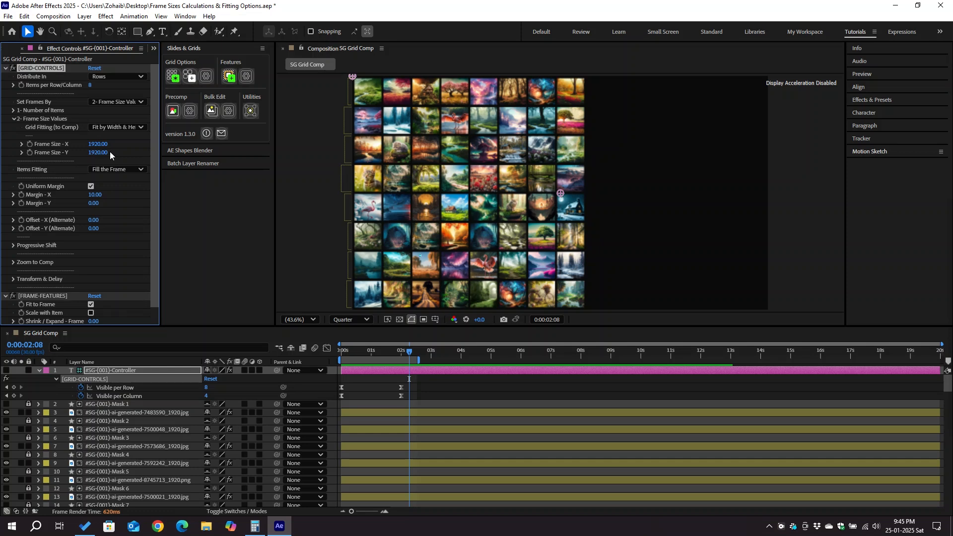
pyautogui.scroll(-1, 109, 151)
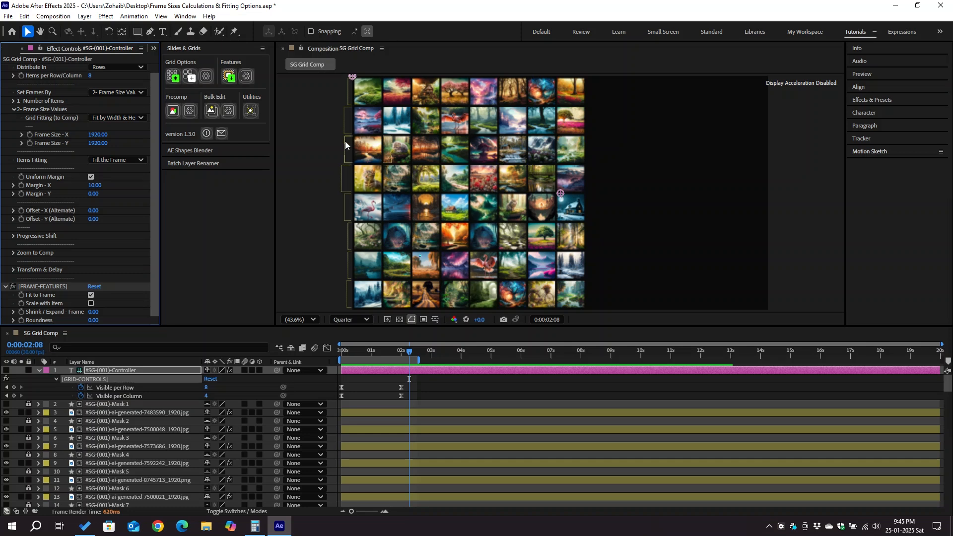
pyautogui.click(123, 117)
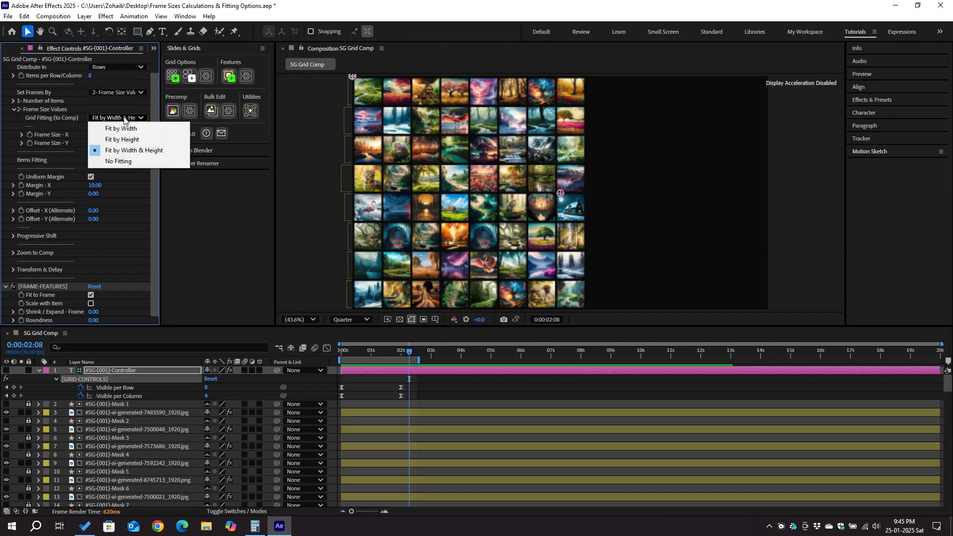
pyautogui.click(137, 161)
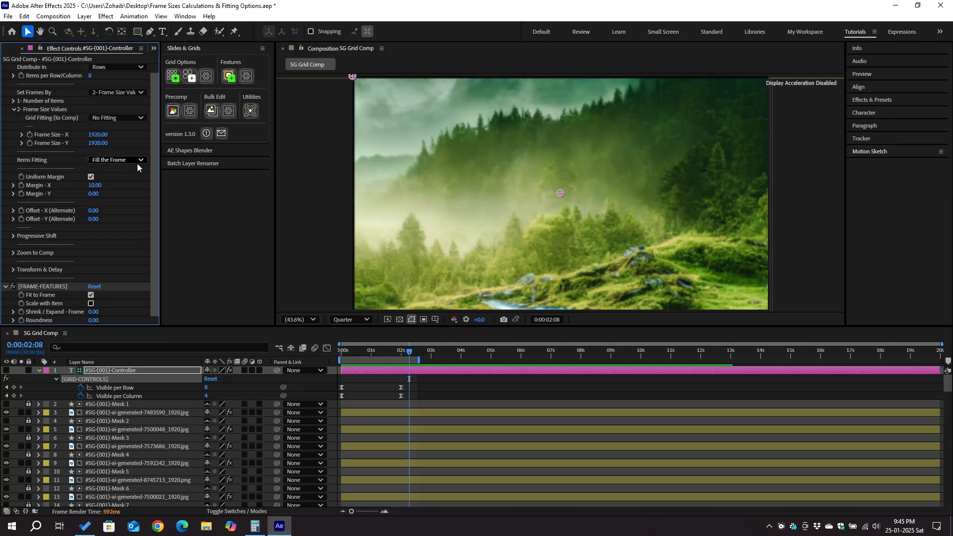
# Set the controller's Margin - X to 0.
pyautogui.scroll(-4, 470, 176)
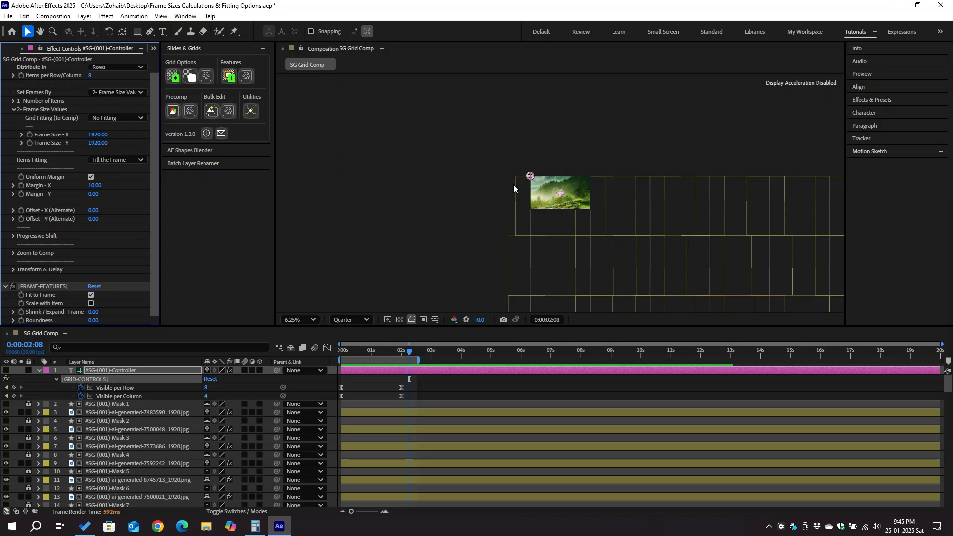
pyautogui.hotkey('shift', '/')
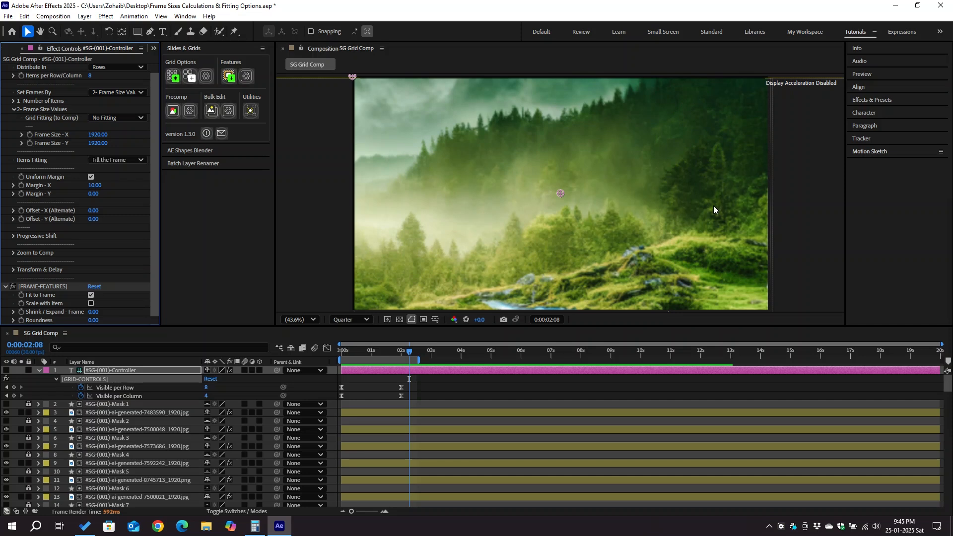
pyautogui.click(97, 185)
pyautogui.write('0')
pyautogui.press('Return')
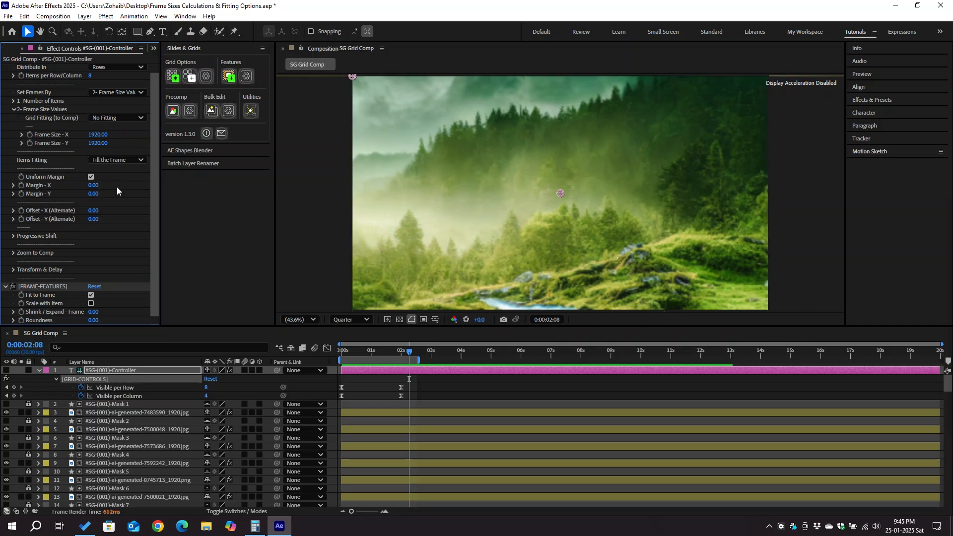
# Set Frame Size - X to 1920/4.
pyautogui.click(100, 135)
pyautogui.write('1')
pyautogui.write('92')
pyautogui.write('0')
pyautogui.write('/4')
pyautogui.press('Return')
# Set Frame Size - Y to 1080/3.
pyautogui.click(108, 142)
pyautogui.write('1080')
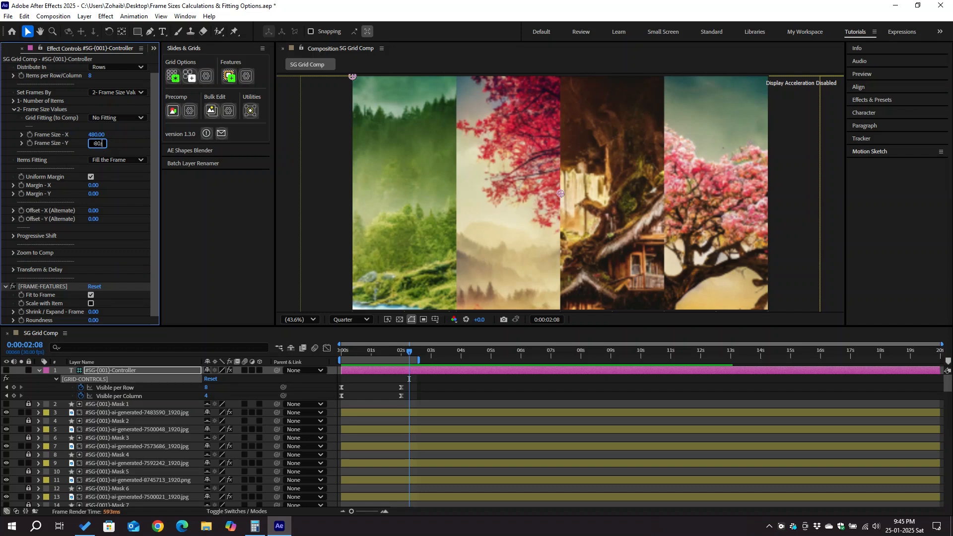
pyautogui.write('/3')
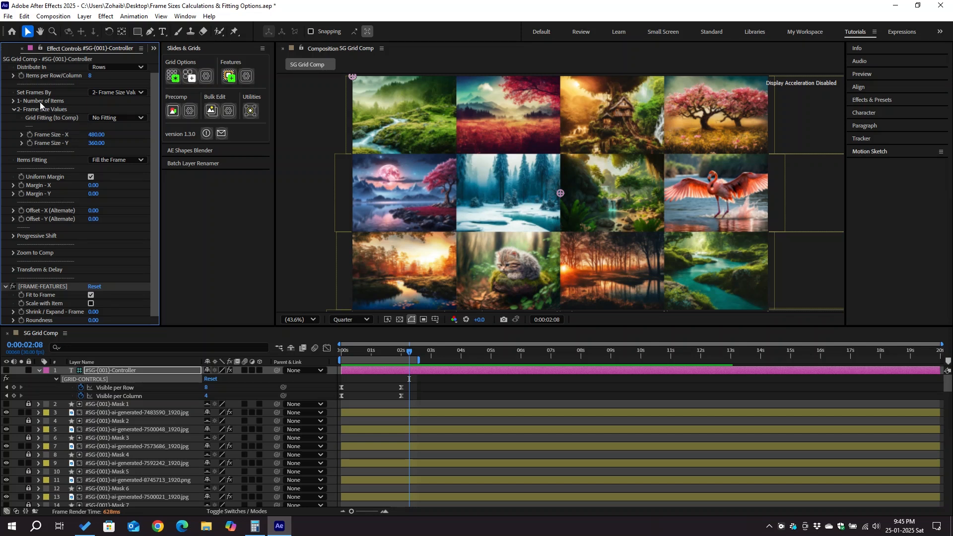
# Set Margin - X to 20.
pyautogui.click(90, 185)
pyautogui.write('2')
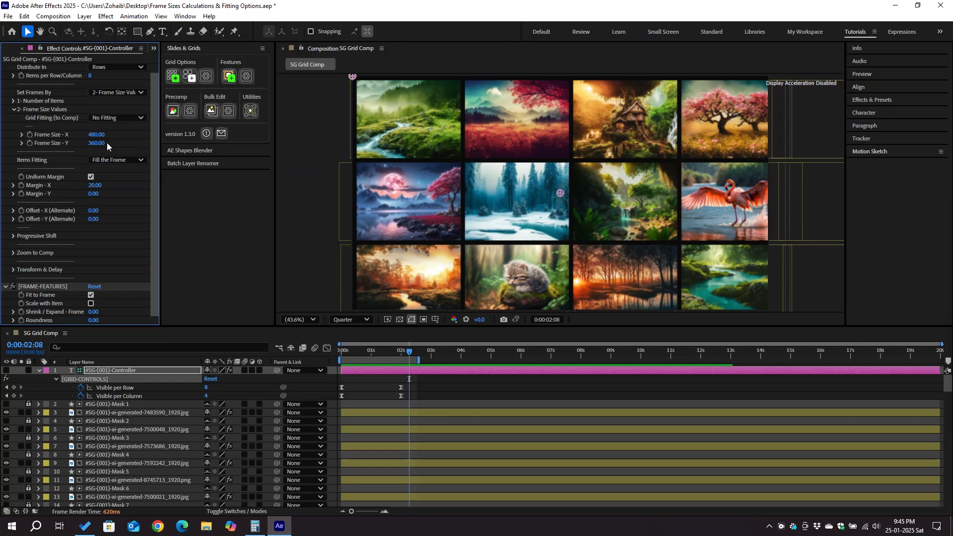
# Step Frame Size - X down to 455.
pyautogui.click(102, 135)
pyautogui.hotkey('shift', 'Down')
pyautogui.hotkey('shift', 'Down')
pyautogui.press('Down')
pyautogui.press('Down')
pyautogui.press('Down')
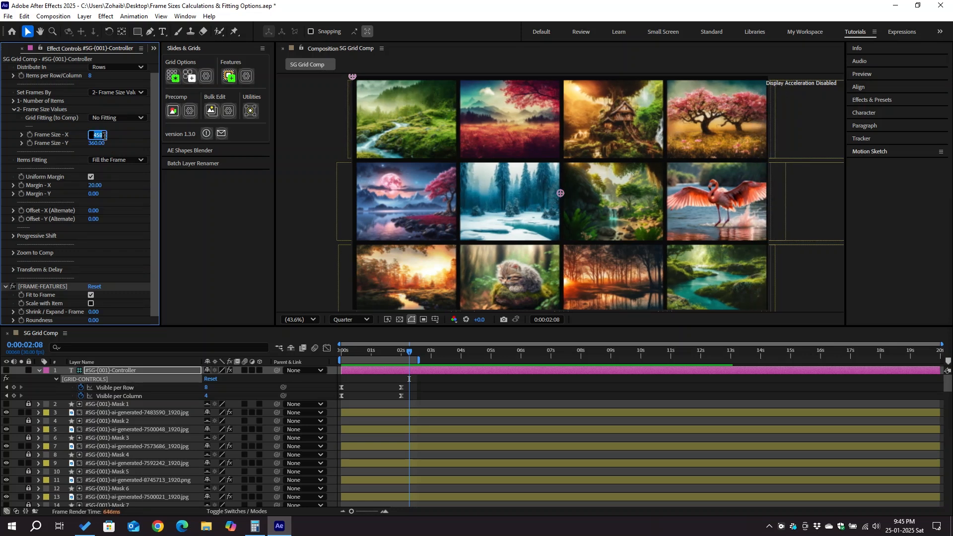
pyautogui.press('Down')
pyautogui.press('Down')
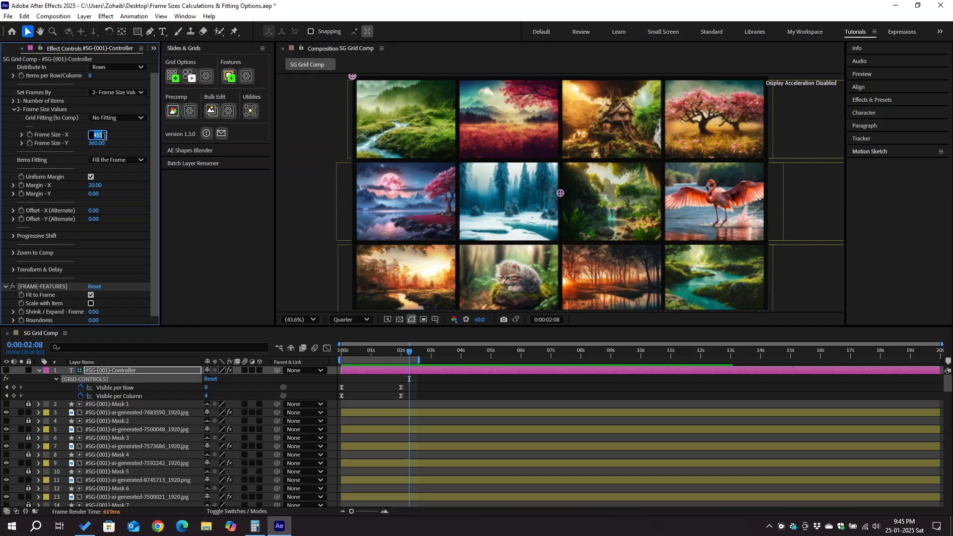
# Step Frame Size - Y down to 333.
pyautogui.click(102, 144)
pyautogui.hotkey('shift', 'Down')
pyautogui.hotkey('shift', 'Down')
pyautogui.press('Down')
pyautogui.press('Down')
pyautogui.press('Down')
pyautogui.press('Down')
pyautogui.press('Down')
pyautogui.press('Down')
pyautogui.press('Down')
pyautogui.press('Down')
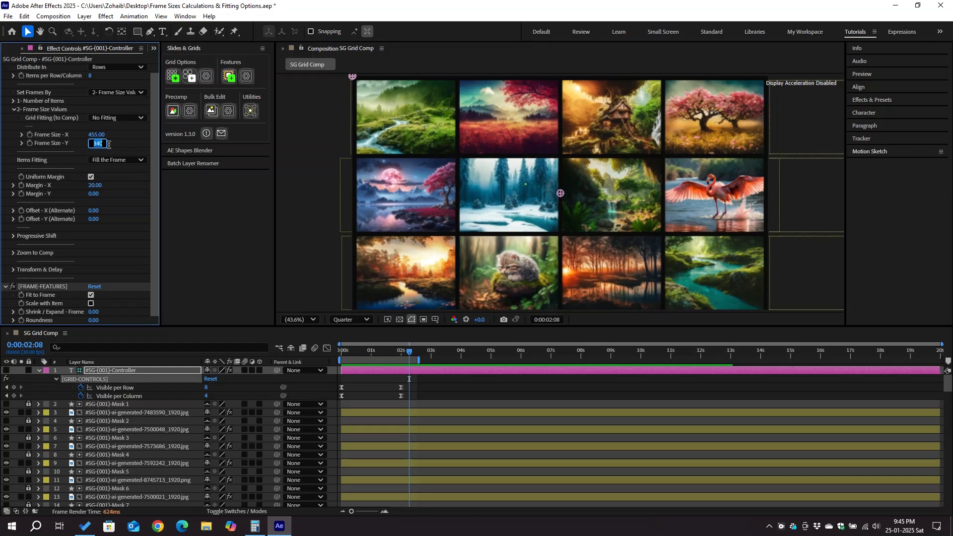
pyautogui.press('Up')
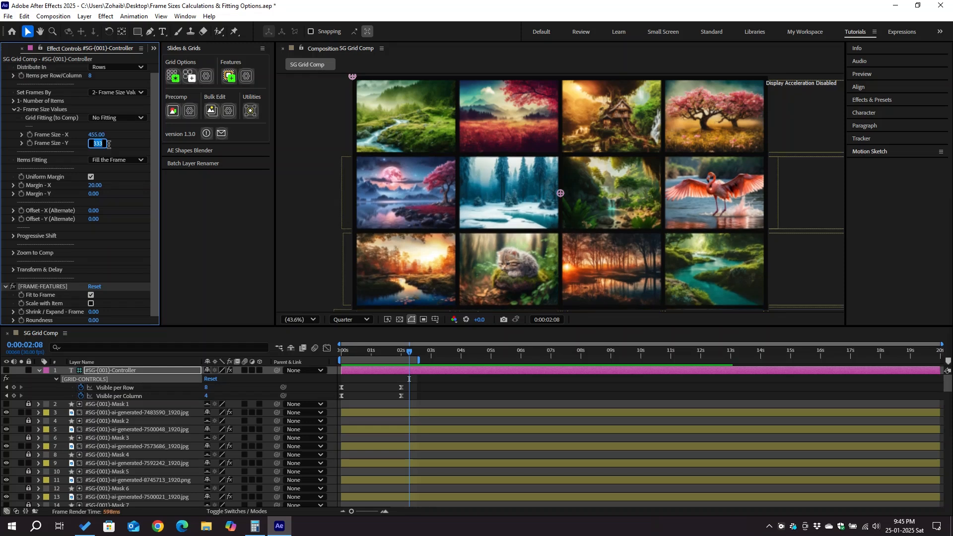
pyautogui.press('Return')
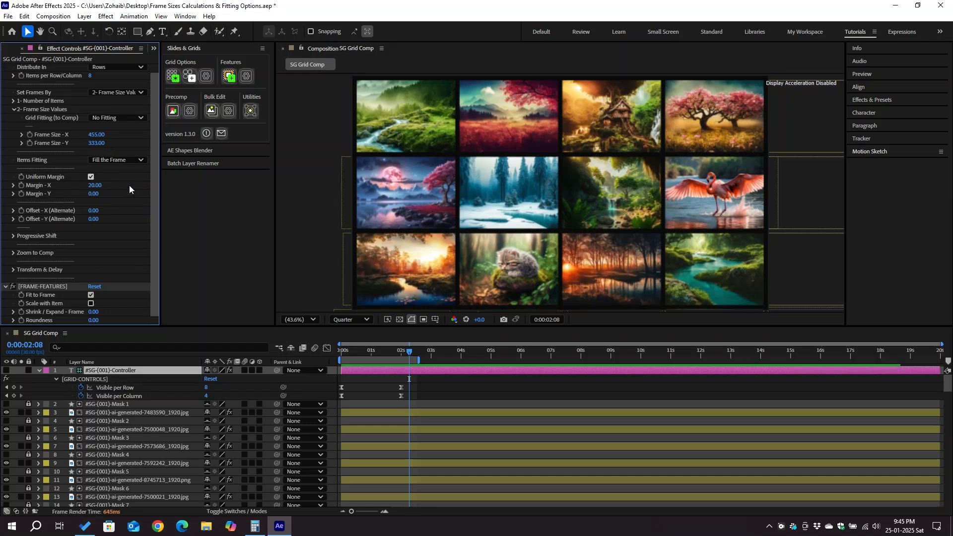
# Open the Calculator app and multiply 20 by 5.
pyautogui.click(254, 527)
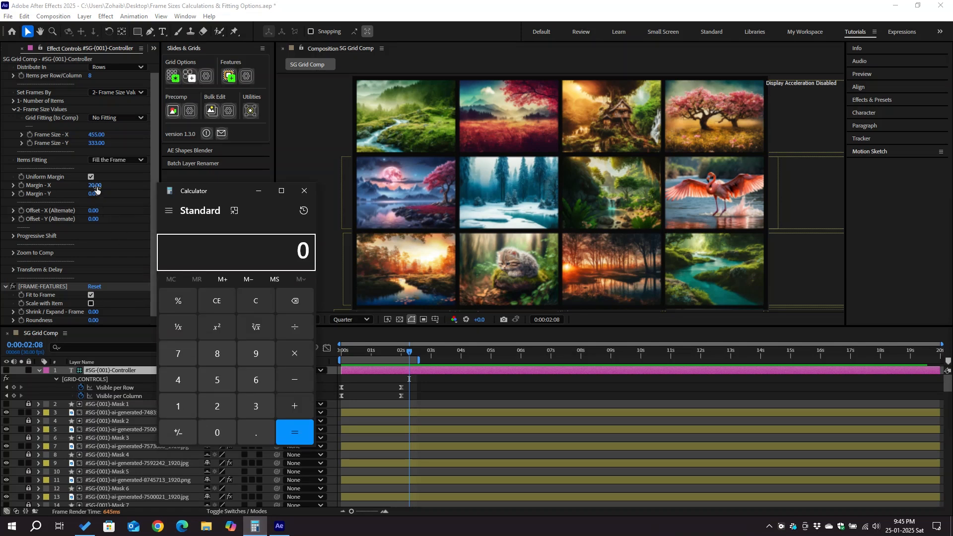
pyautogui.click(220, 408)
pyautogui.click(220, 434)
pyautogui.click(294, 344)
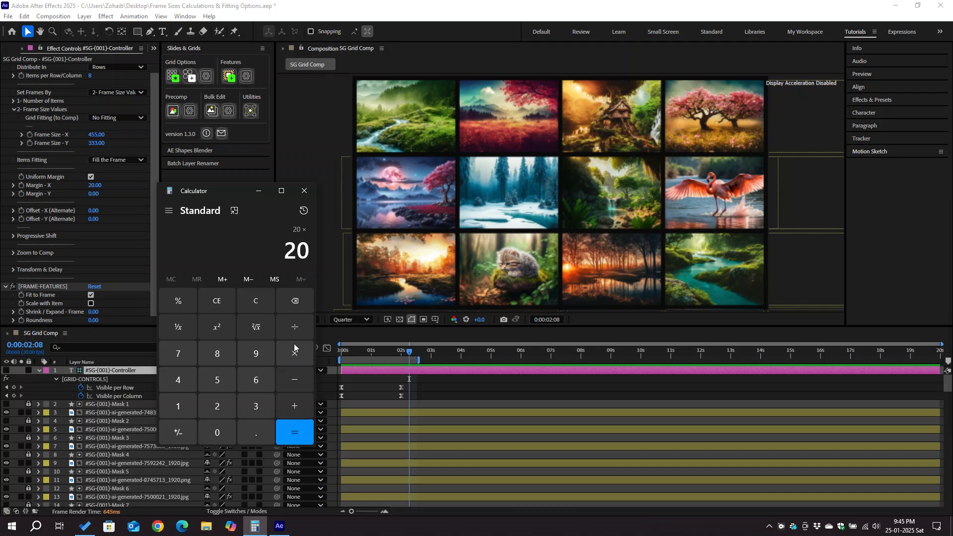
pyautogui.click(217, 380)
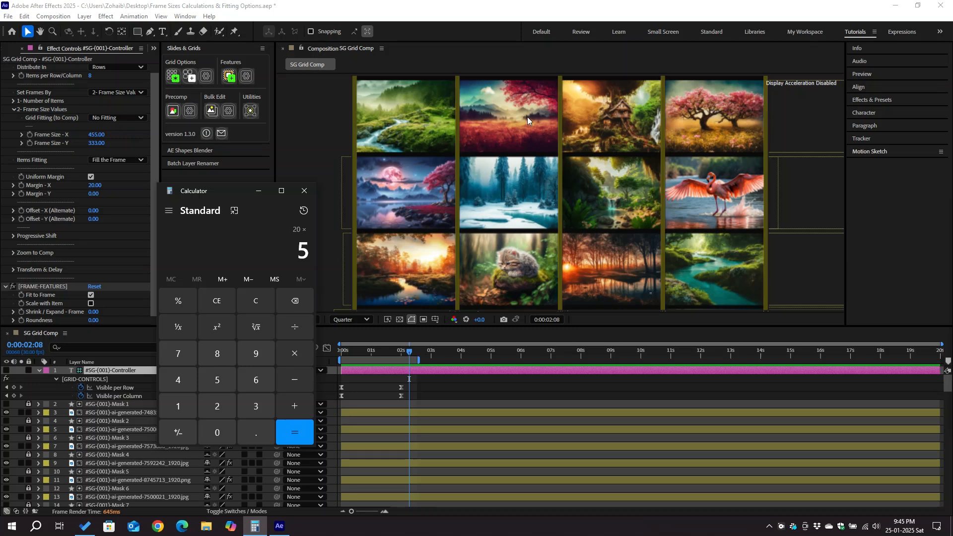
pyautogui.click(299, 432)
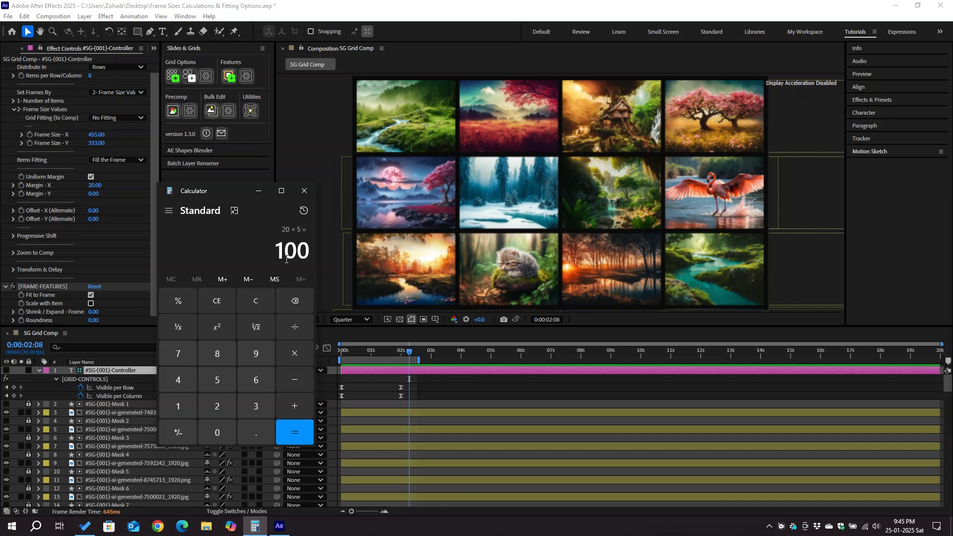
# Calculate 1920 minus 100 in the Calculator.
pyautogui.write('20')
pyautogui.press('-')
pyautogui.write('100')
pyautogui.click(307, 429)
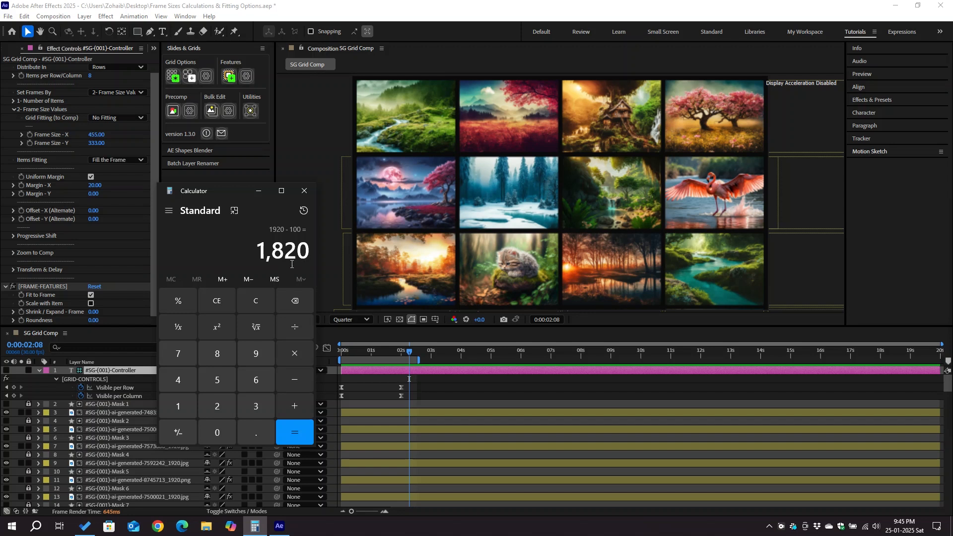
# Divide 1820 by 4 in the Calculator.
pyautogui.click(299, 329)
pyautogui.click(191, 377)
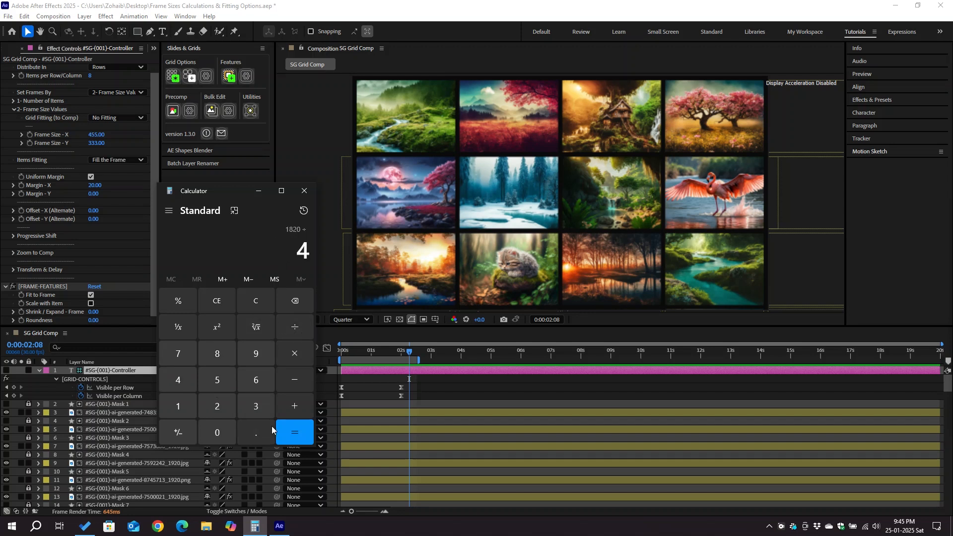
pyautogui.click(293, 432)
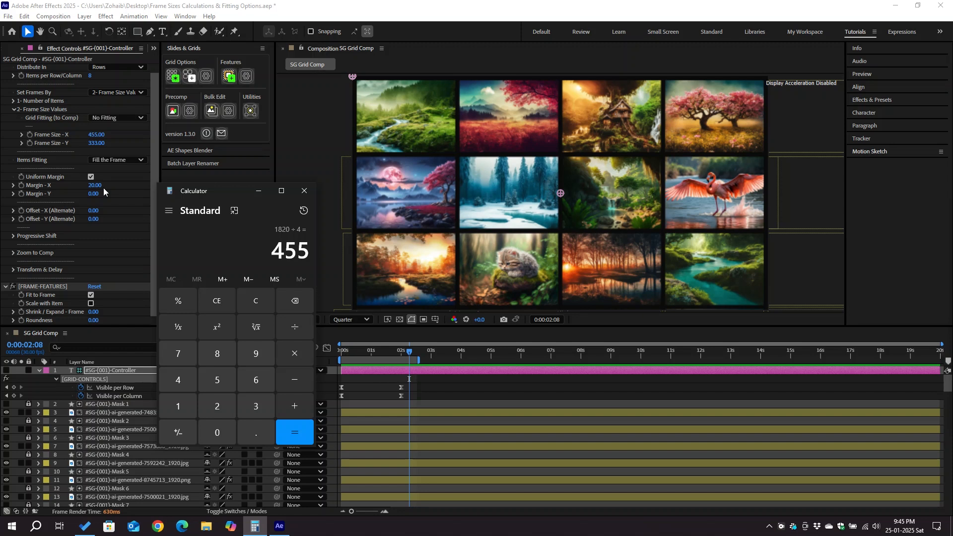
# Review the Set Frames By options and the Number of Items settings group on the controller.
pyautogui.click(126, 95)
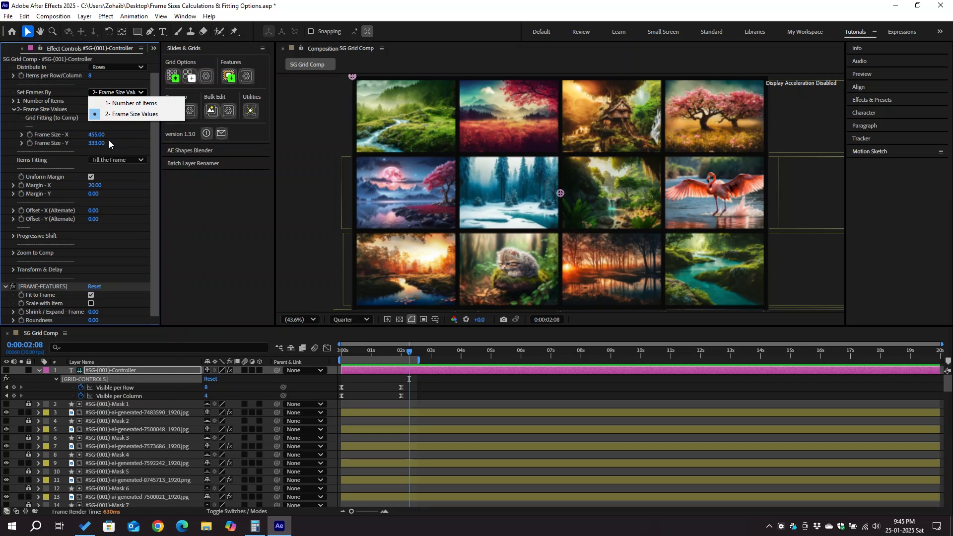
pyautogui.click(15, 103)
pyautogui.click(13, 101)
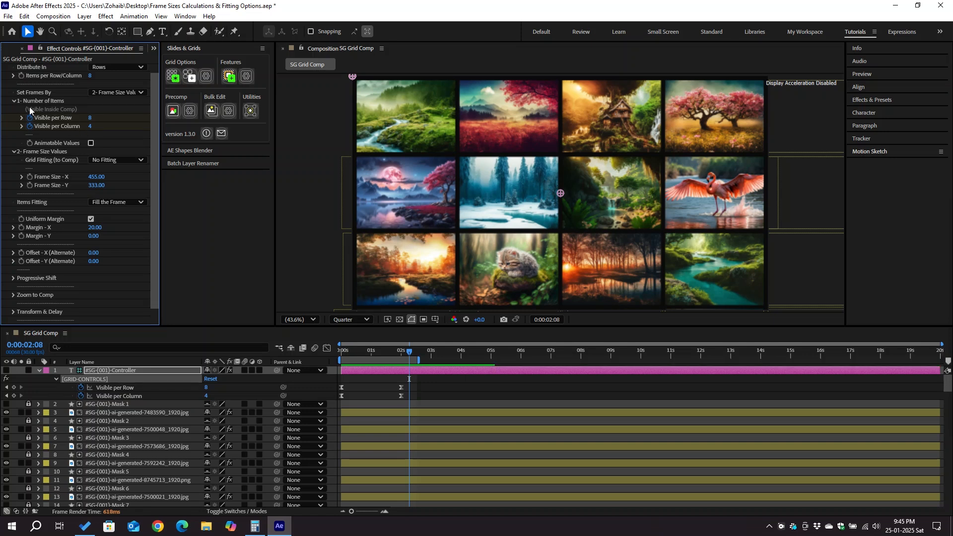
pyautogui.click(14, 101)
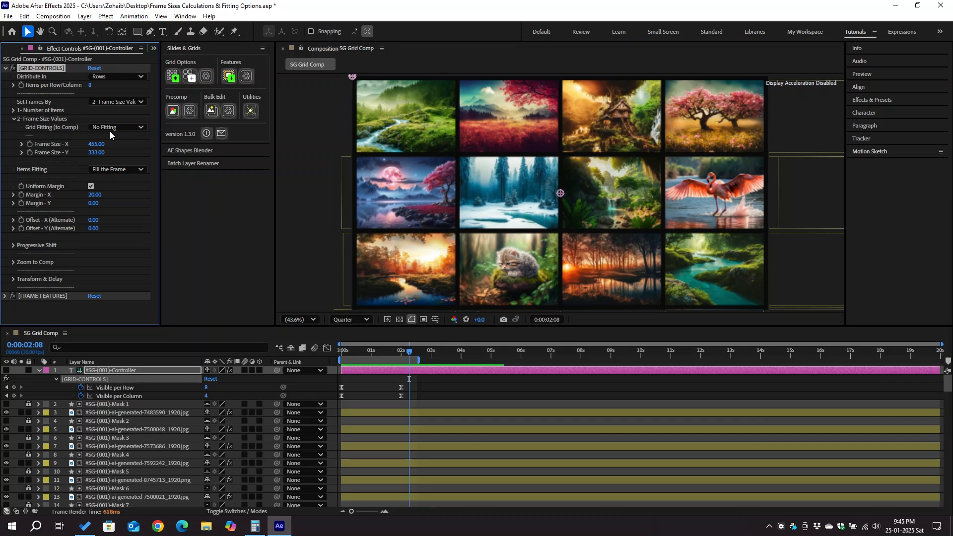
# Set Grid Fitting (to Comp) to Fit by Width.
pyautogui.click(126, 127)
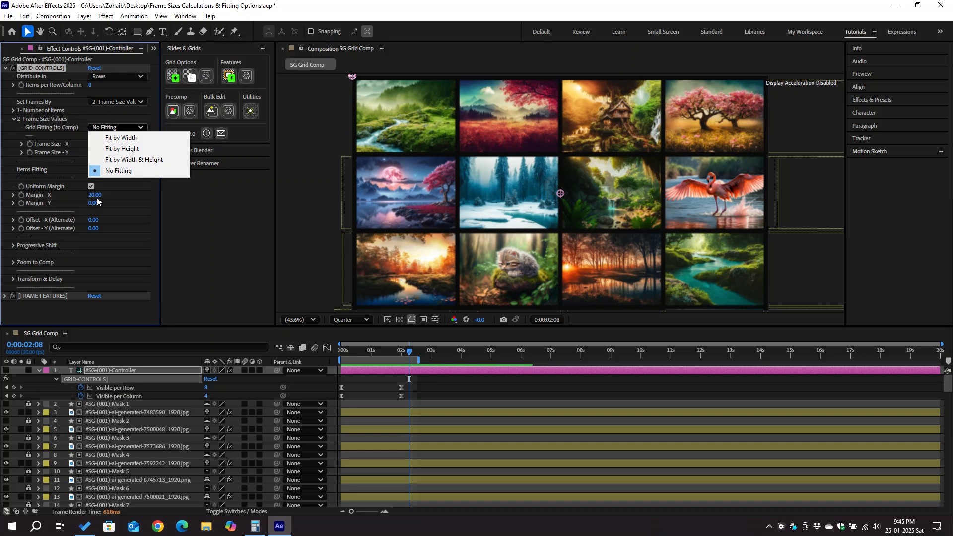
pyautogui.click(137, 139)
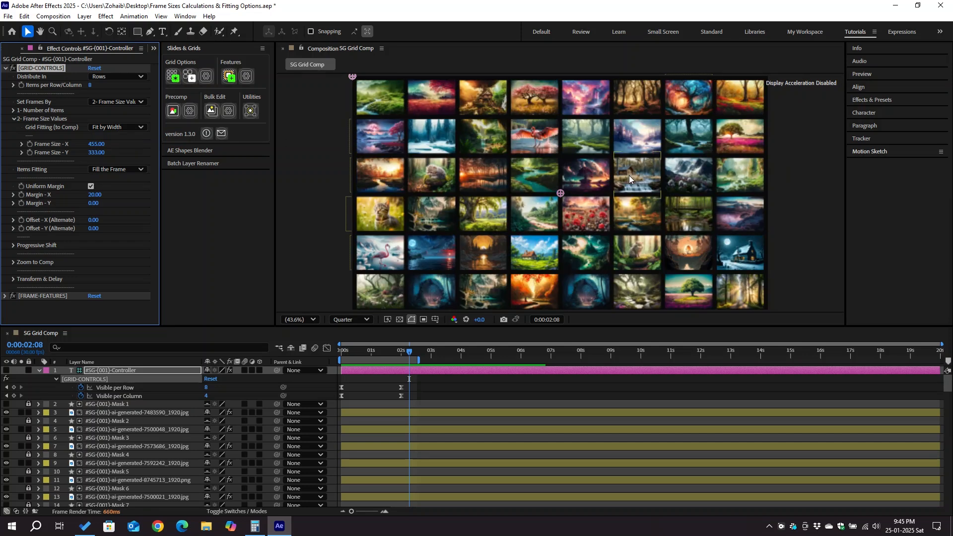
pyautogui.scroll(-2, 622, 194)
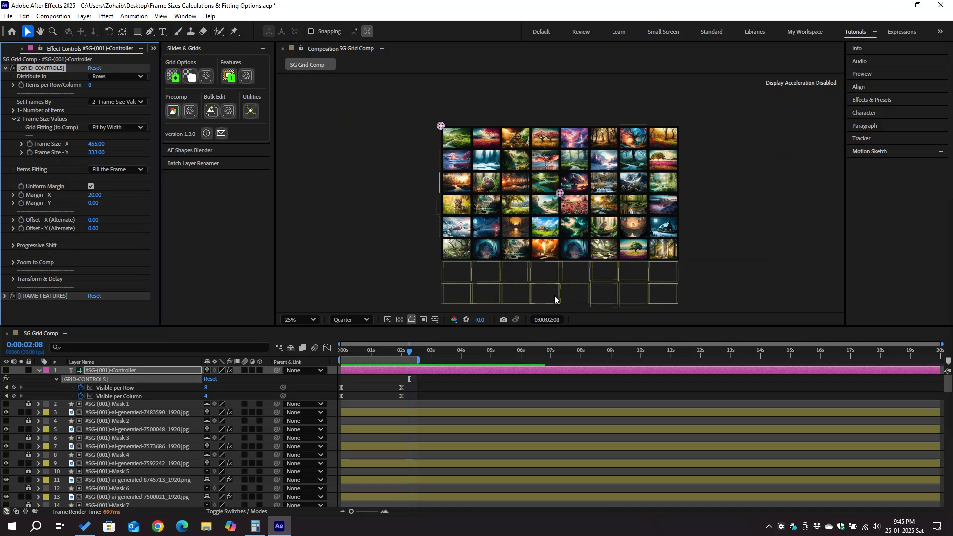
pyautogui.hotkey('shift', '/')
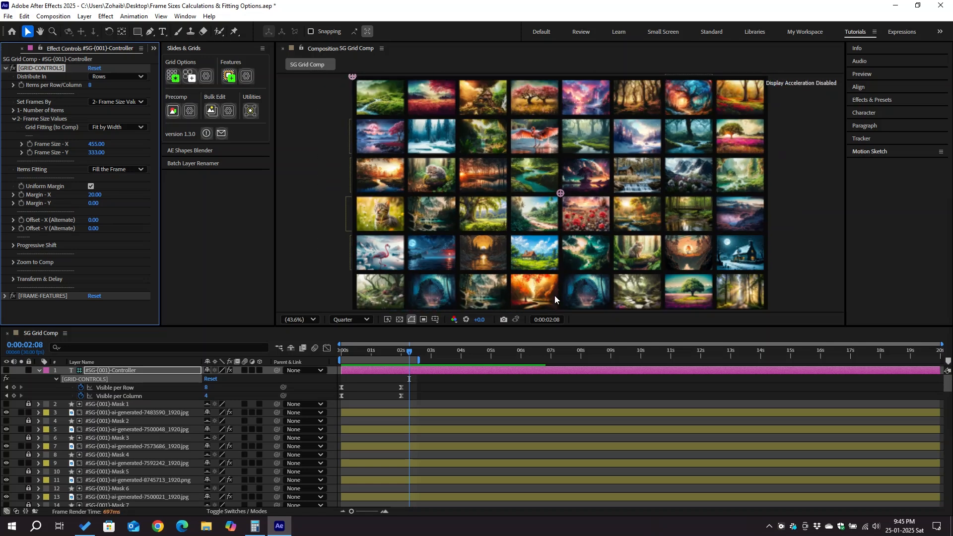
# Set Grid Fitting (to Comp) to Fit by Height.
pyautogui.click(121, 126)
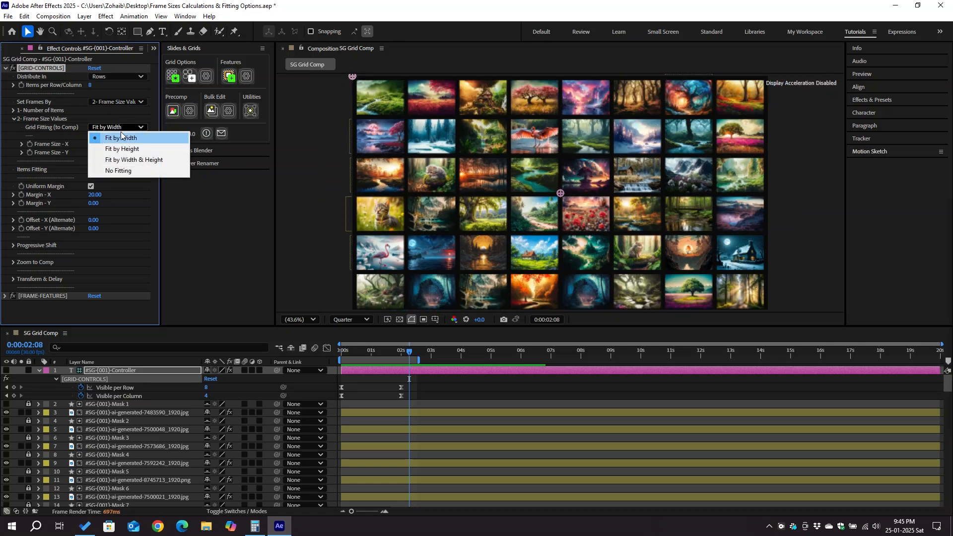
pyautogui.click(127, 149)
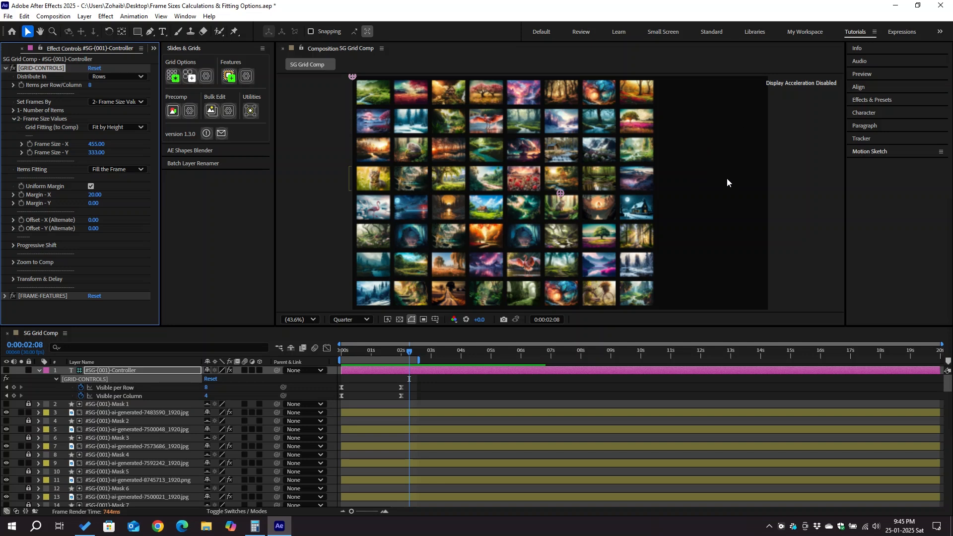
pyautogui.click(126, 126)
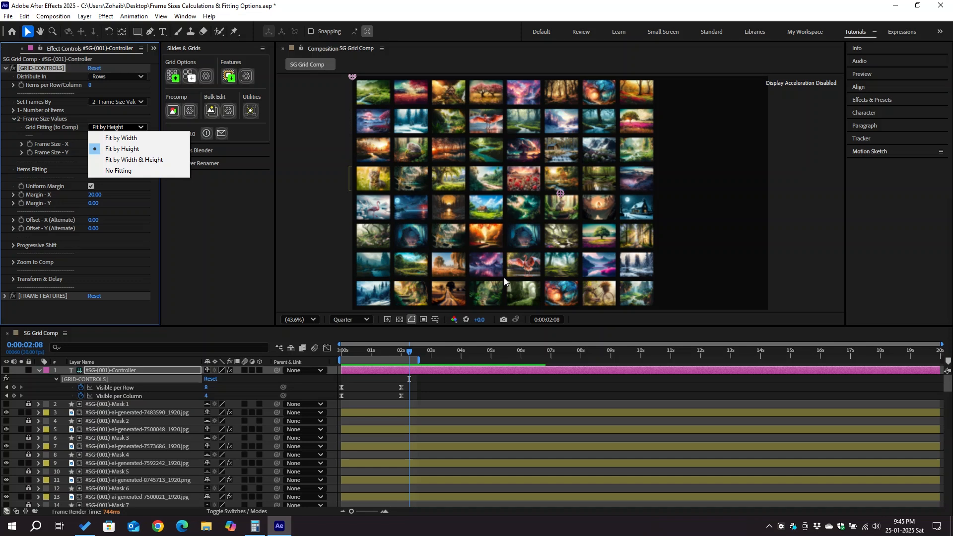
pyautogui.click(150, 147)
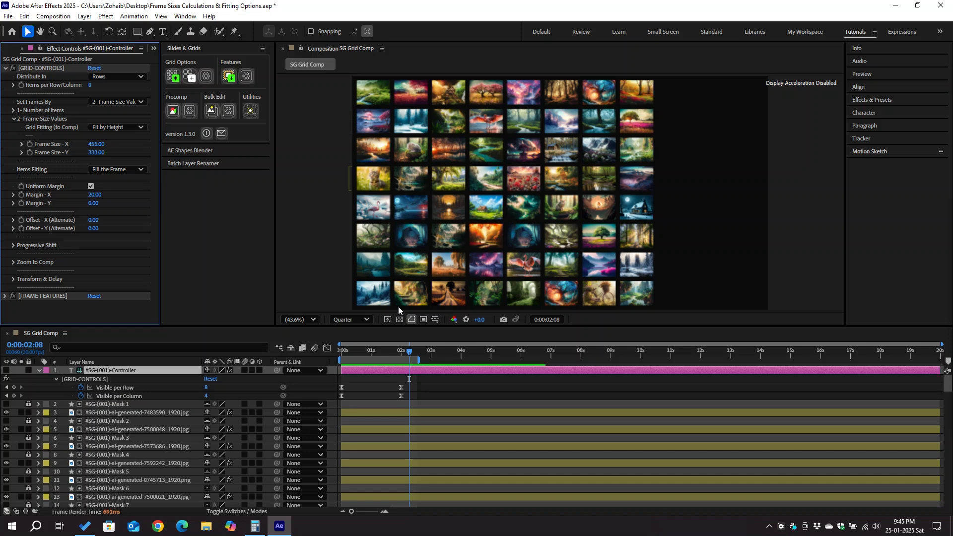
# Step Frame Size - Y down and set it to 235.5.
pyautogui.click(104, 153)
pyautogui.hotkey('shift', 'Down')
pyautogui.hotkey('shift', 'Down')
pyautogui.hotkey('shift', 'Down')
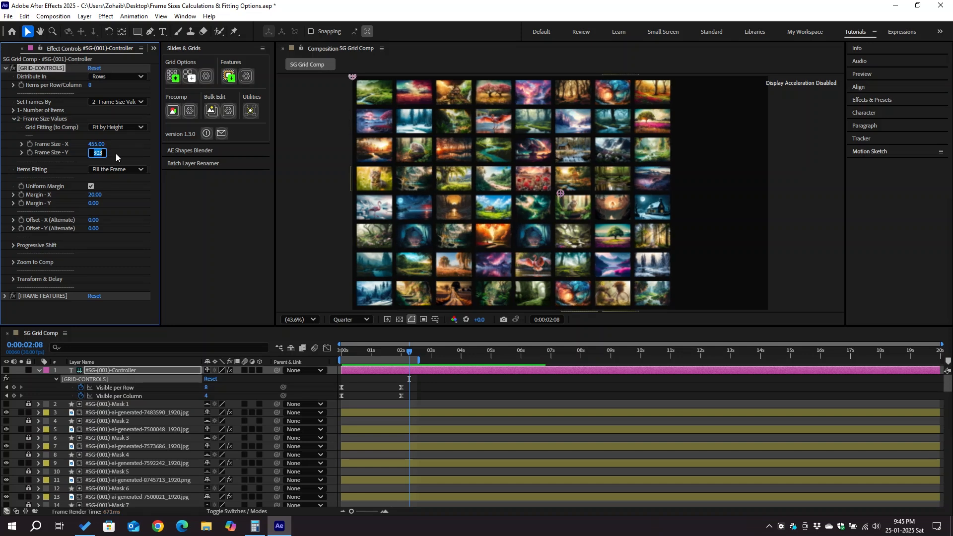
pyautogui.hotkey('shift', 'Down')
pyautogui.hotkey('shift', 'Down')
pyautogui.hotkey('shift', 'Down')
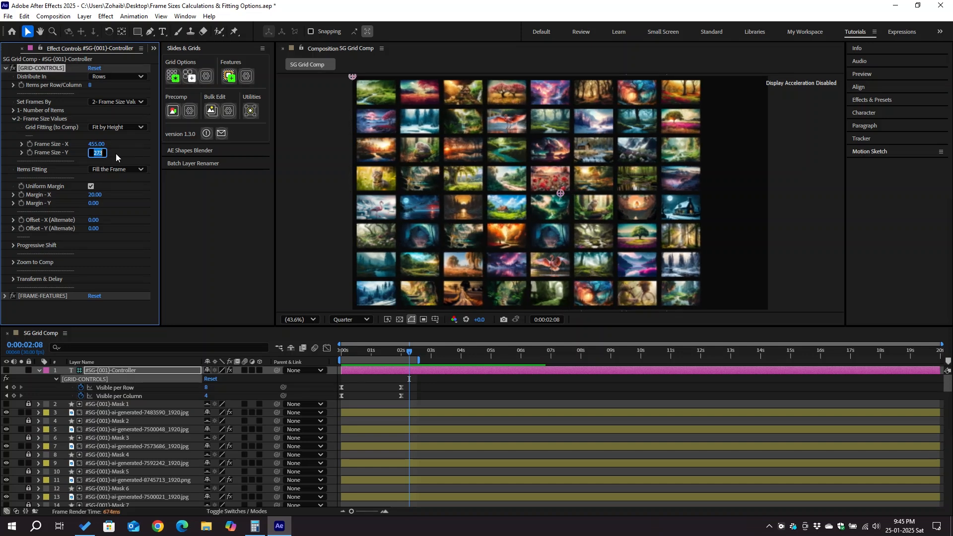
pyautogui.hotkey('shift', 'Down')
pyautogui.hotkey('shift', 'Down')
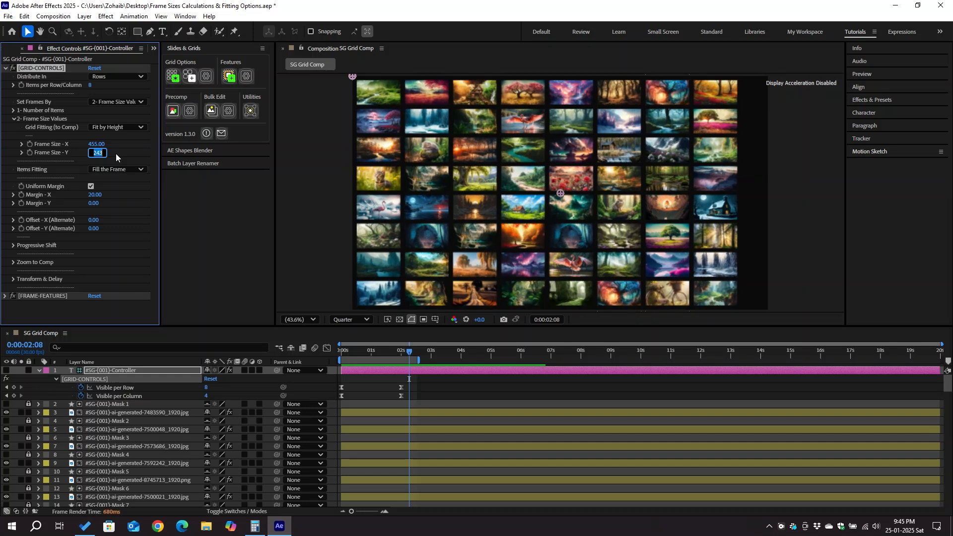
pyautogui.hotkey('shift', 'Down')
pyautogui.hotkey('shift', 'Down')
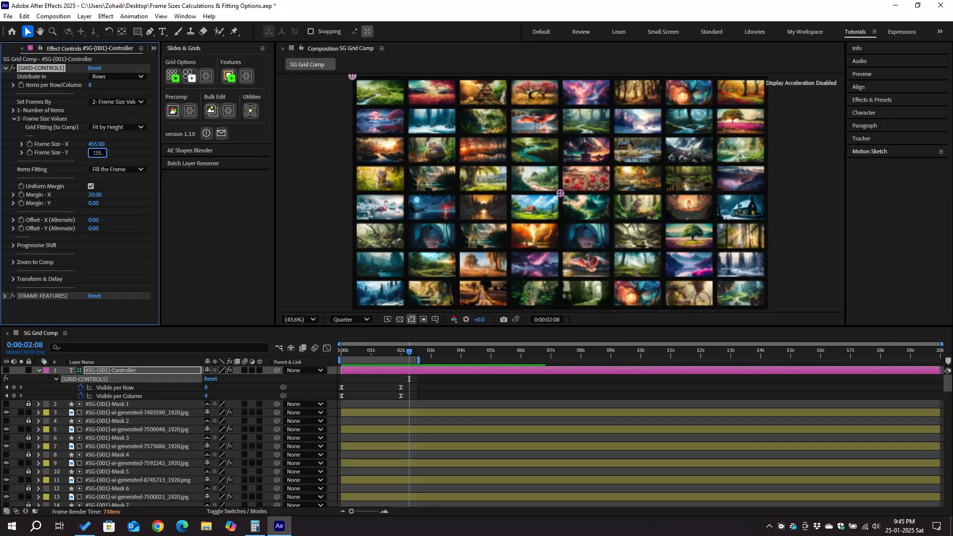
pyautogui.write('.5')
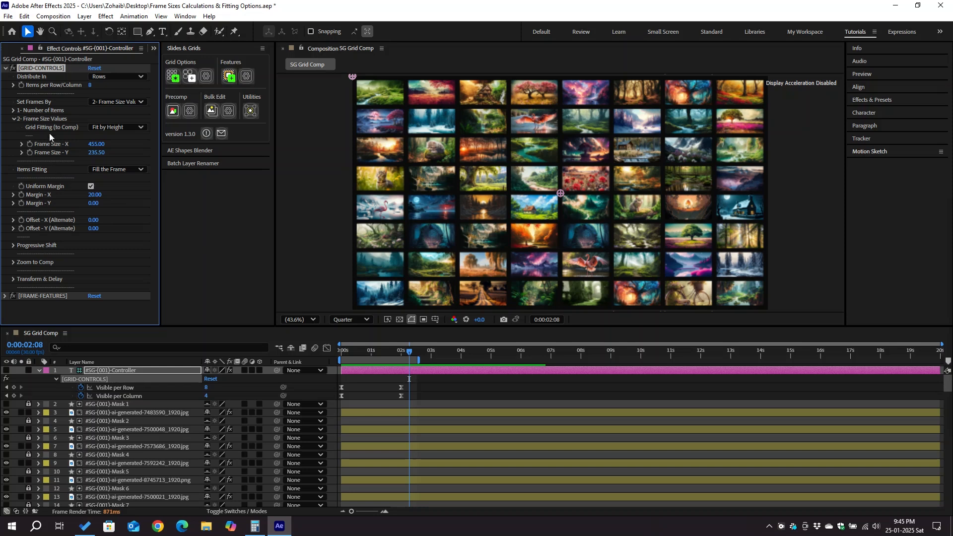
# Switch Set Frames By to 1- Number of Items and set Margin - X to 5.
pyautogui.click(102, 102)
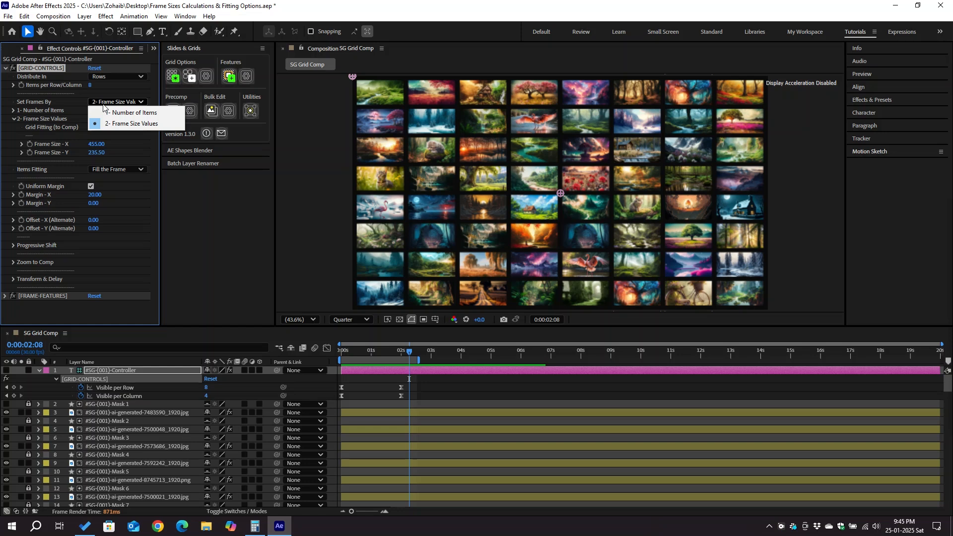
pyautogui.click(134, 113)
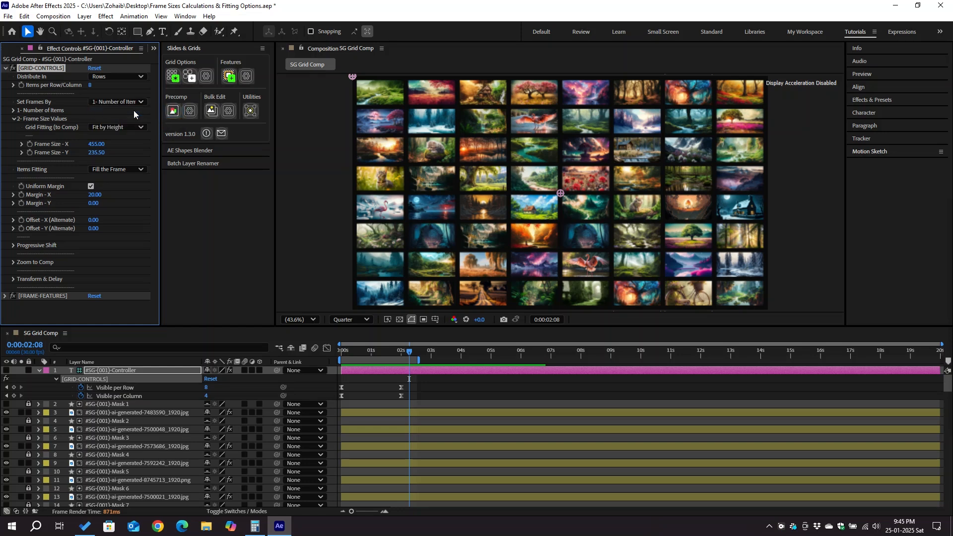
pyautogui.click(104, 195)
pyautogui.write('5')
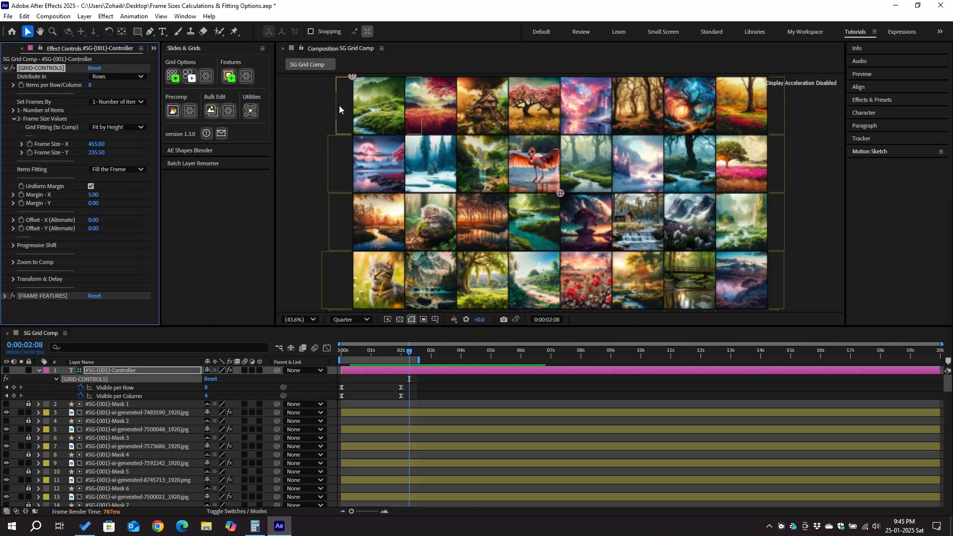
# Reapply the frame features with Add Mask enabled using Add / Update.
pyautogui.click(246, 77)
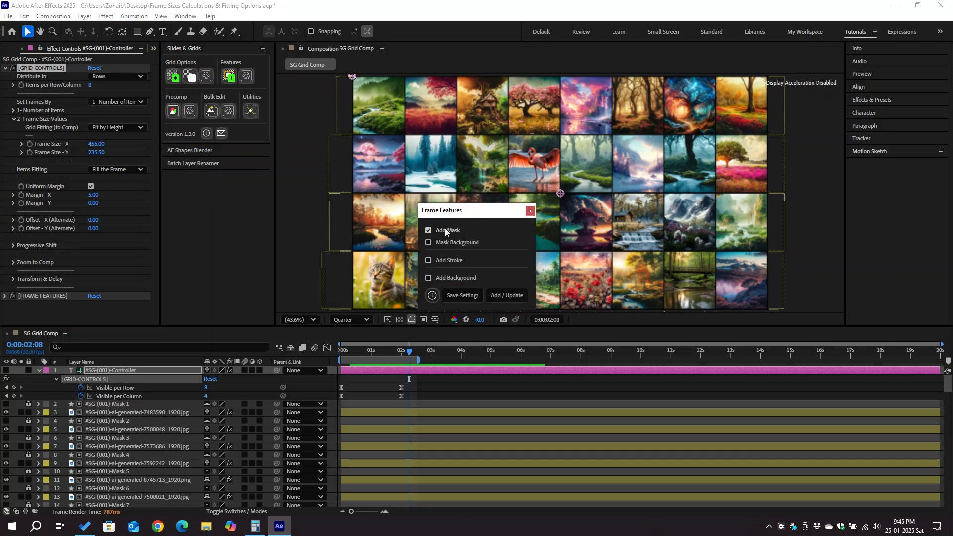
pyautogui.click(503, 296)
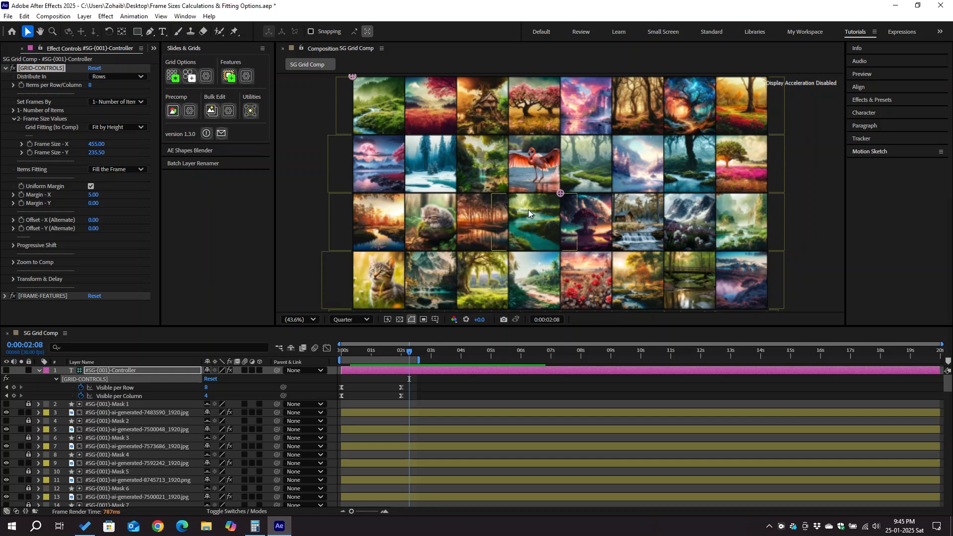
# Set Items Fitting to Fit to Frame.
pyautogui.click(128, 170)
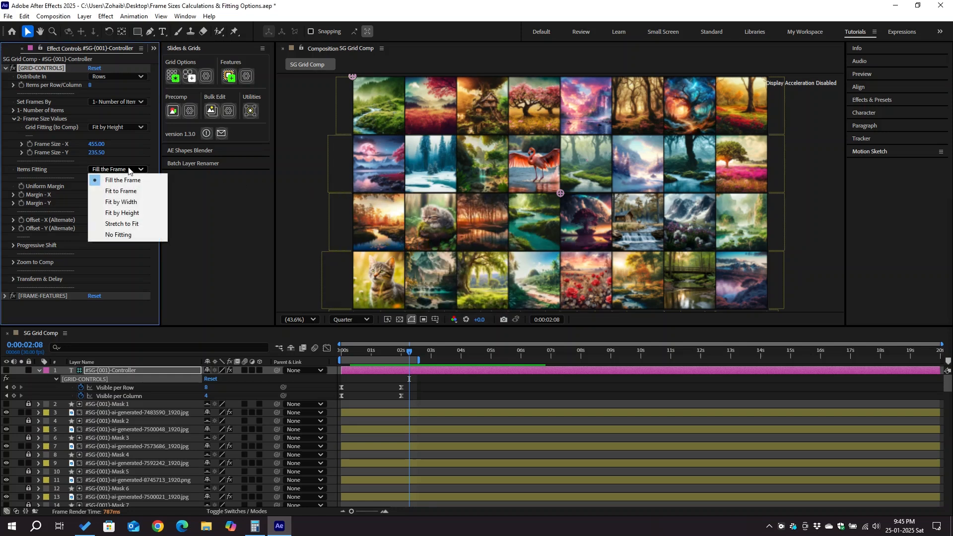
pyautogui.click(136, 192)
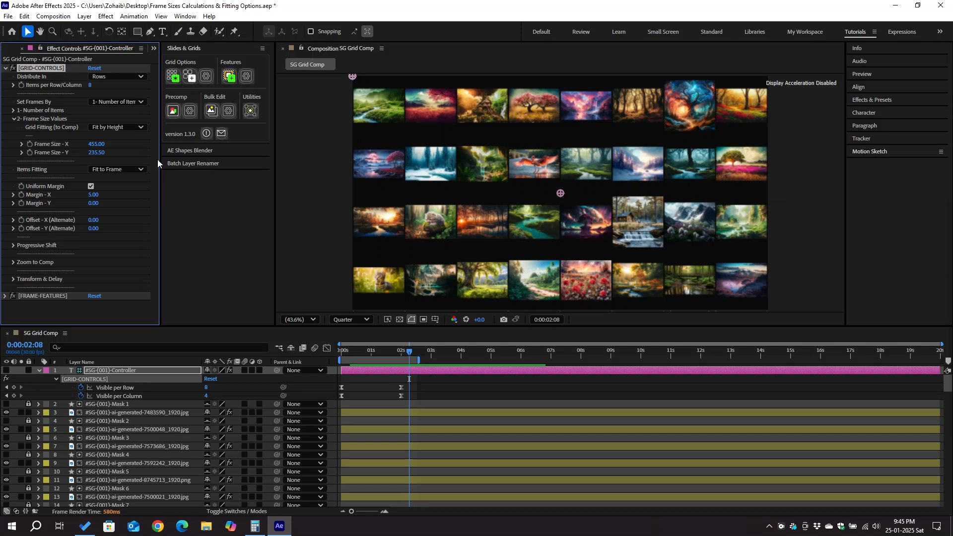
# Set Items Fitting to Stretch to Fit.
pyautogui.click(127, 167)
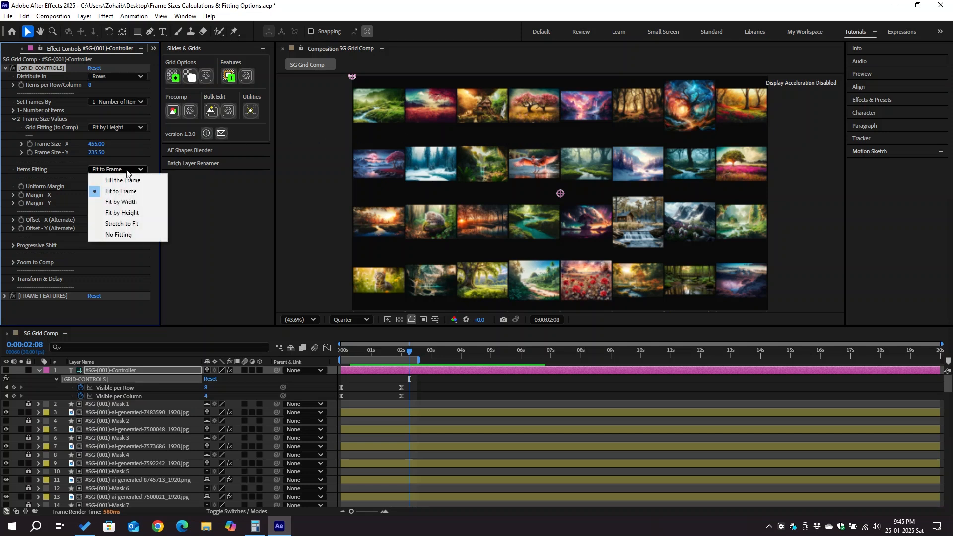
pyautogui.click(148, 224)
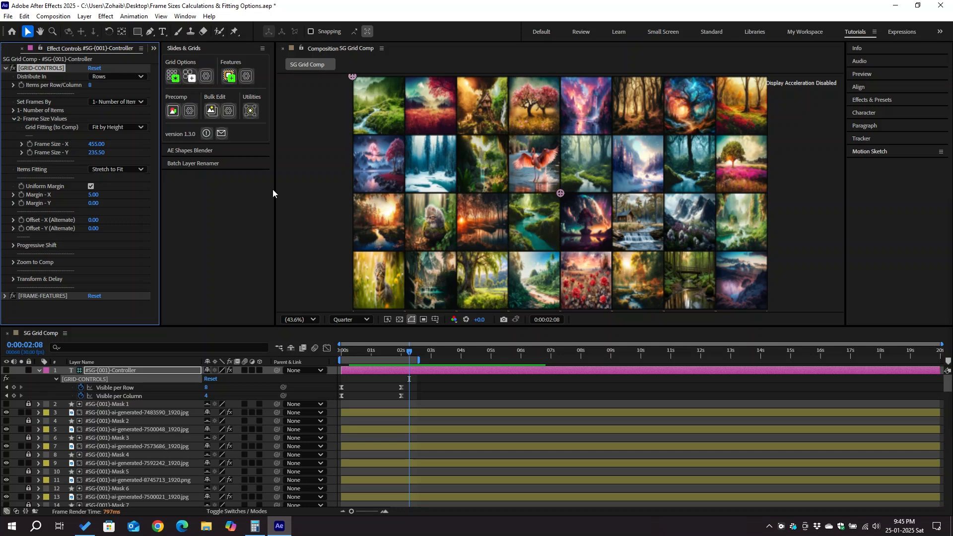
# Set Items Fitting to No Fitting.
pyautogui.click(130, 169)
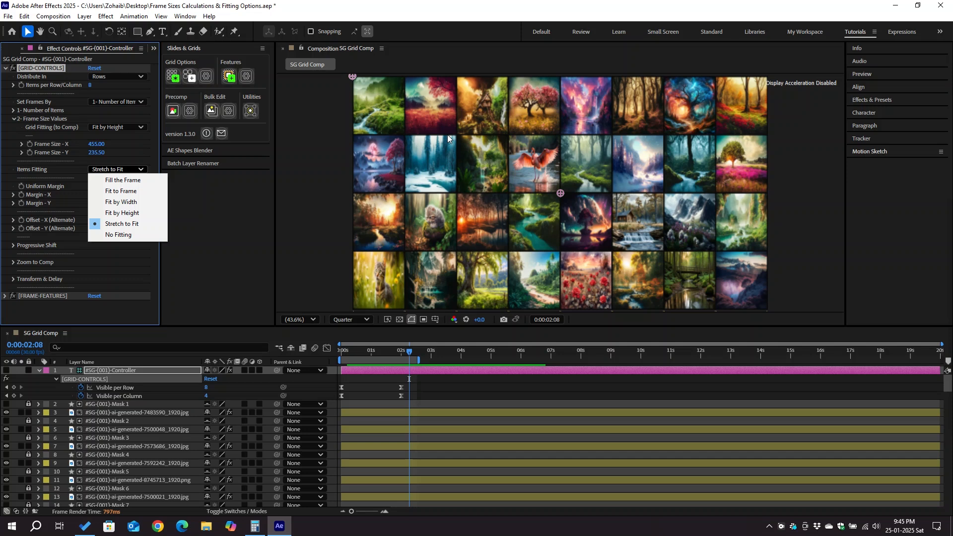
pyautogui.click(246, 76)
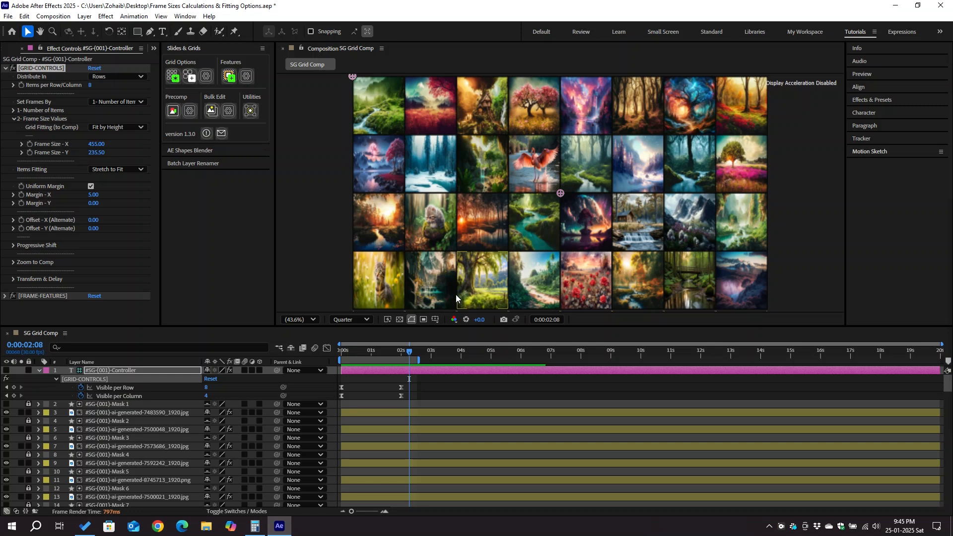
pyautogui.click(132, 170)
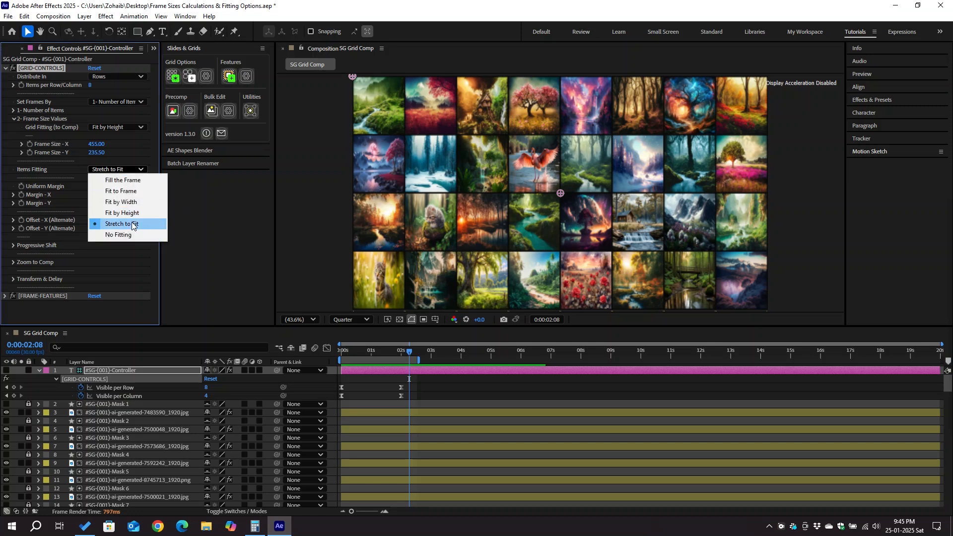
pyautogui.click(125, 235)
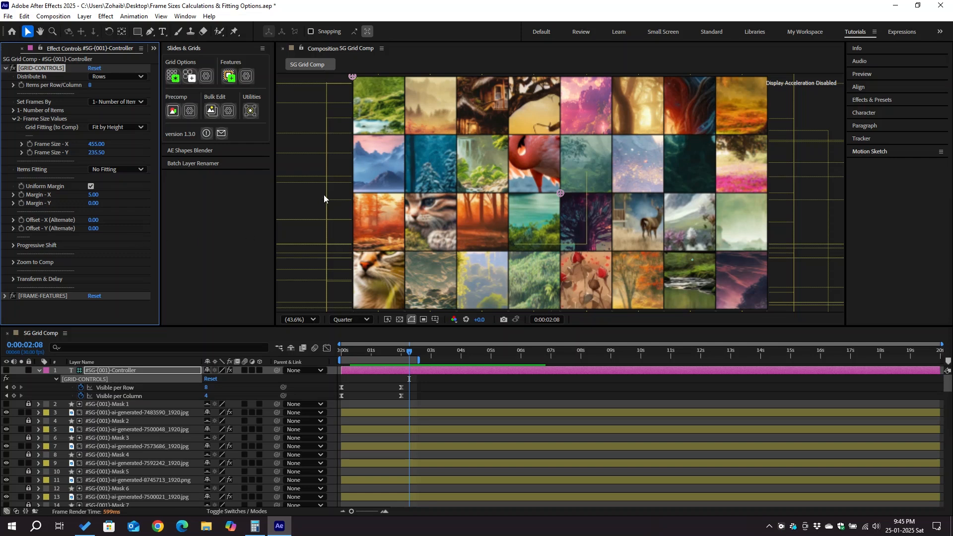
pyautogui.press(',')
pyautogui.press(',')
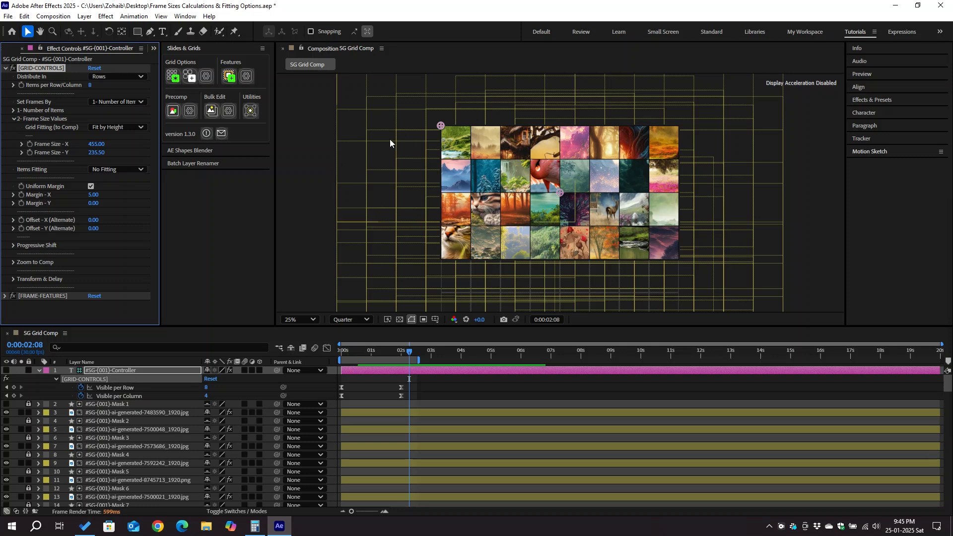
pyautogui.hotkey('shift', '/')
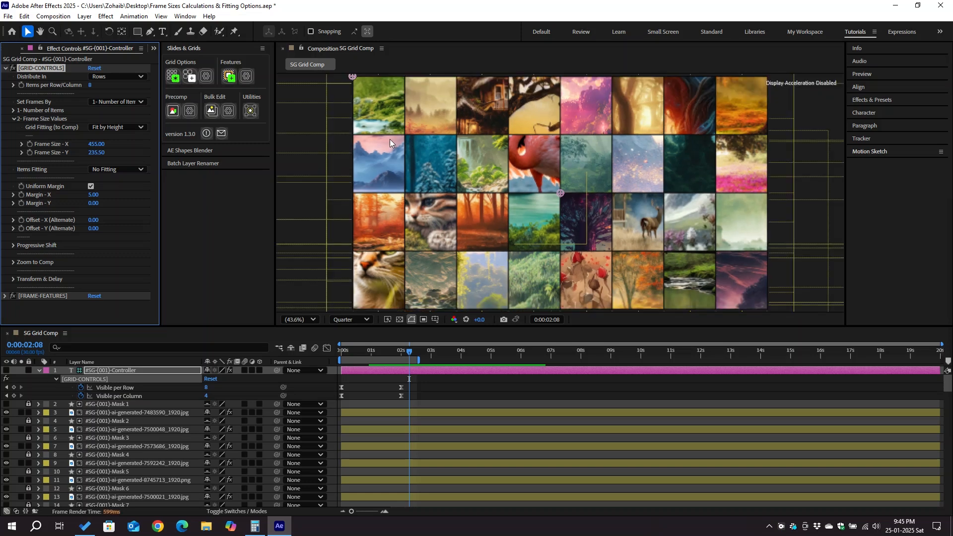
# Set Items Fitting back to Fill the Frame.
pyautogui.click(136, 170)
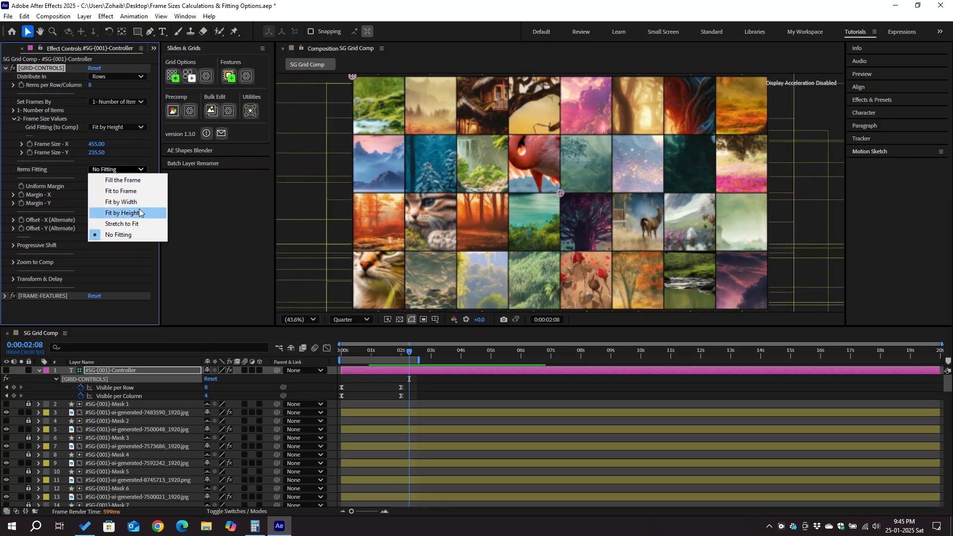
pyautogui.click(141, 182)
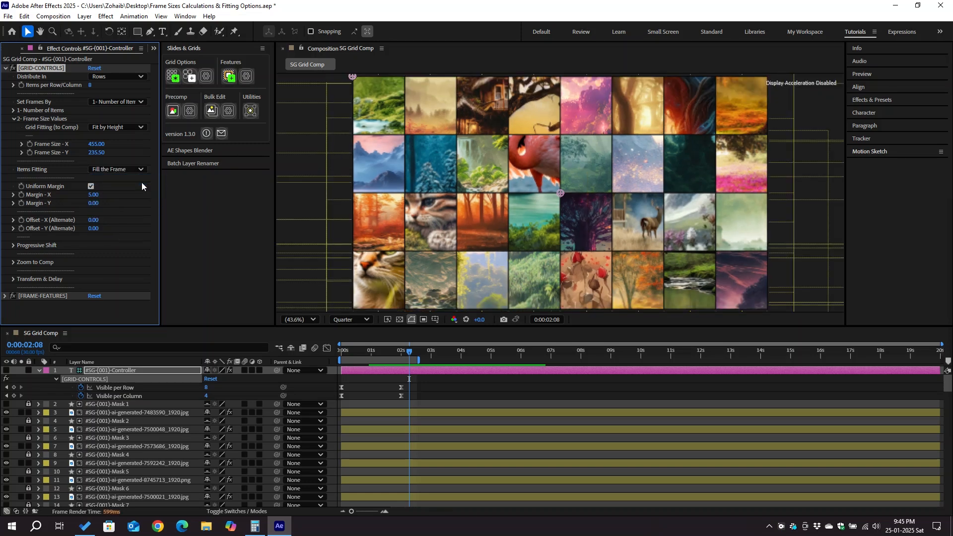